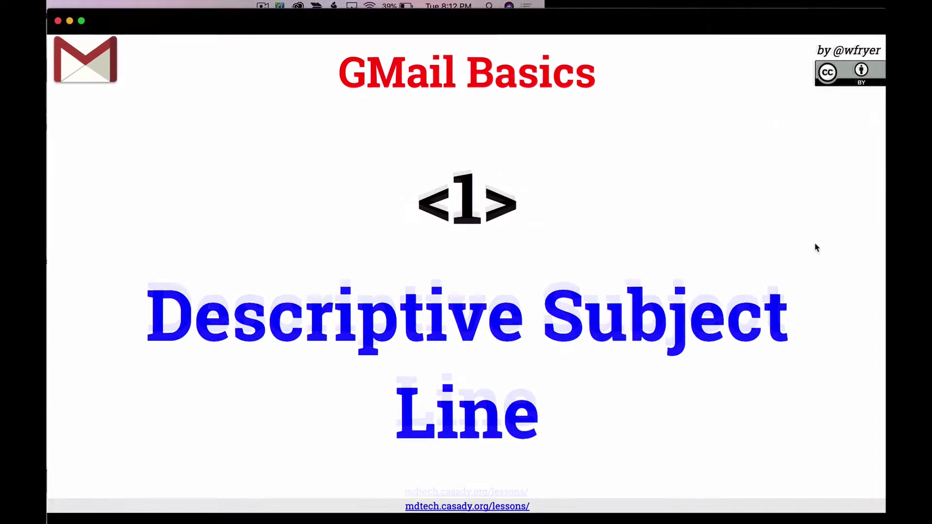
Open a new Chrome incognito window and load the google.com homepage.
click(125, 6)
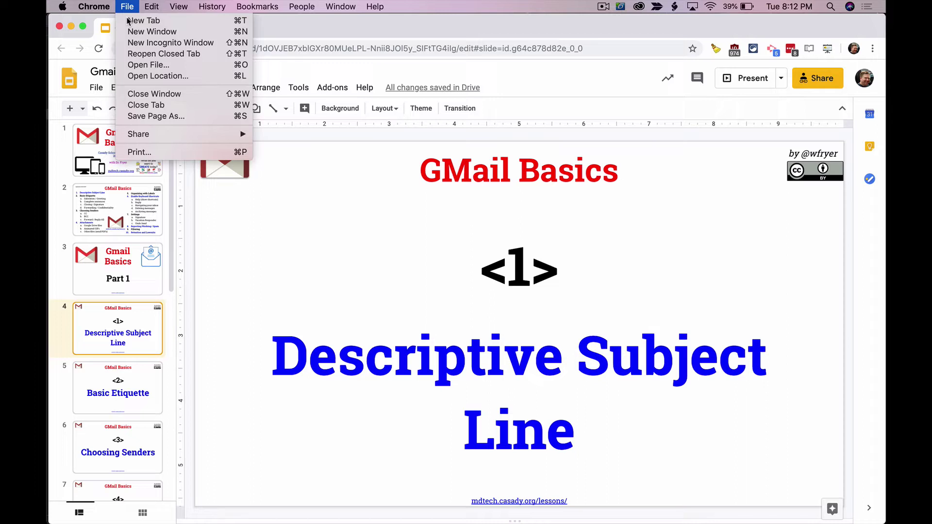
click(135, 42)
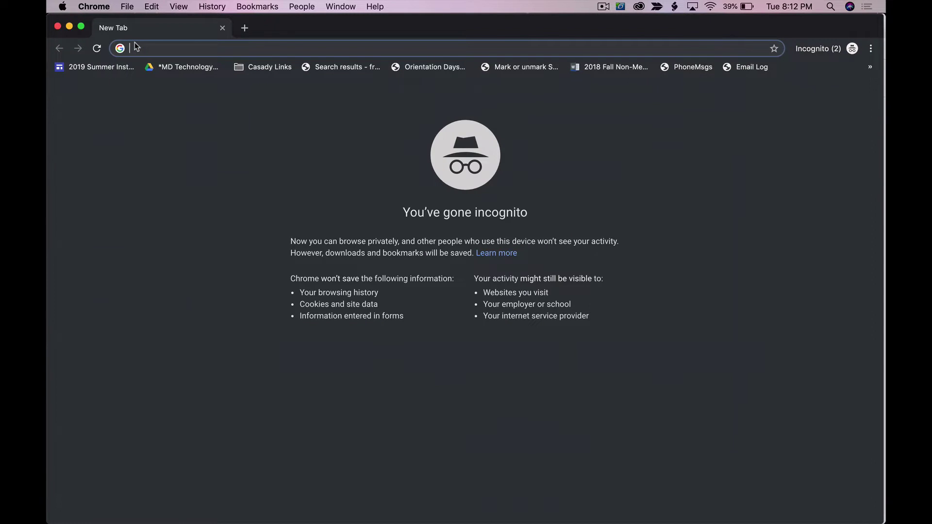
text(www.)
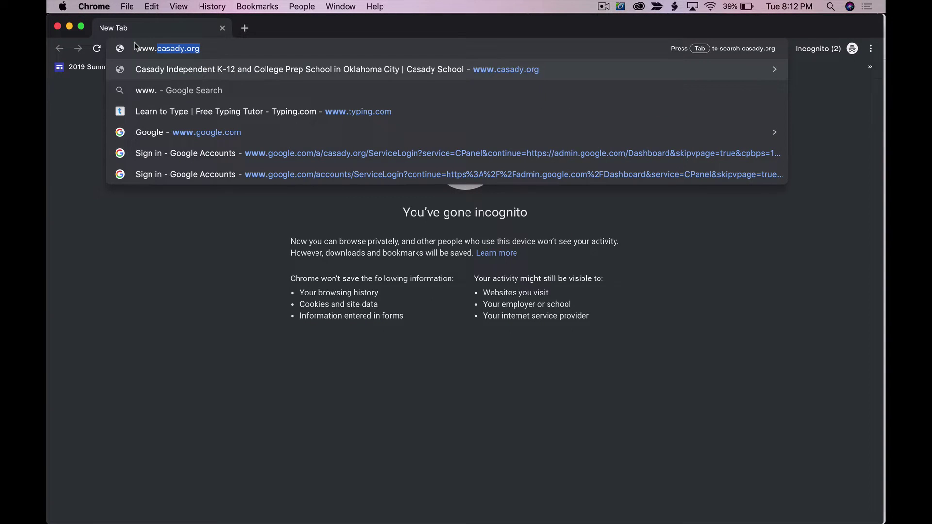
text(g)
key(Return)
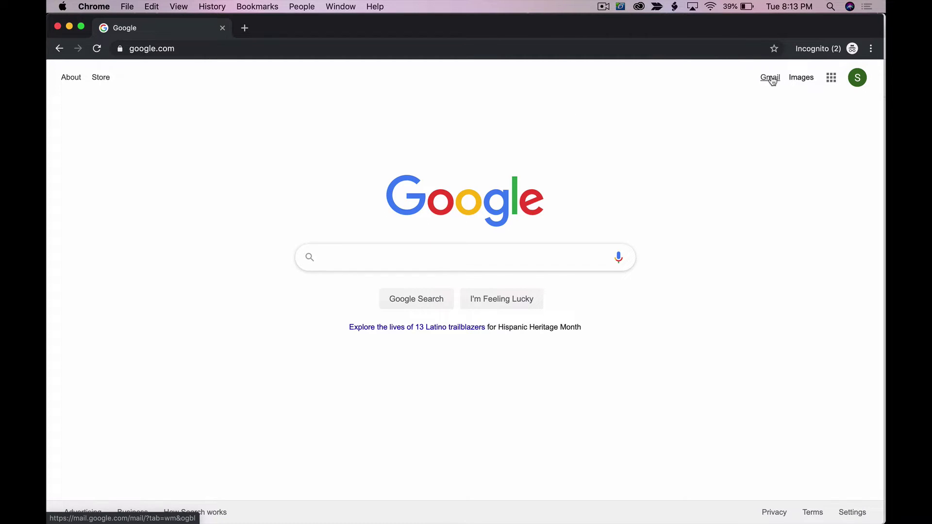
Show the Google apps list, then open the 'Our Science Project Meeting on Monday' email.
click(829, 79)
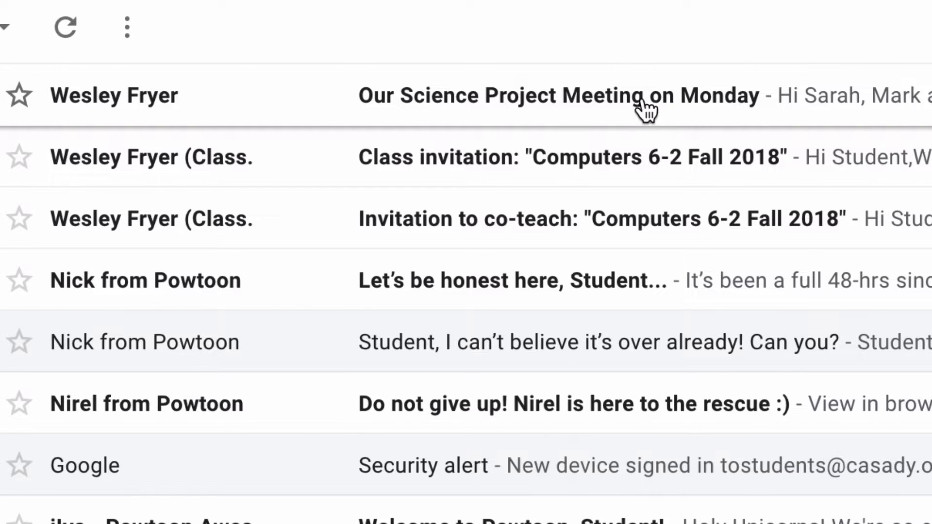
click(538, 109)
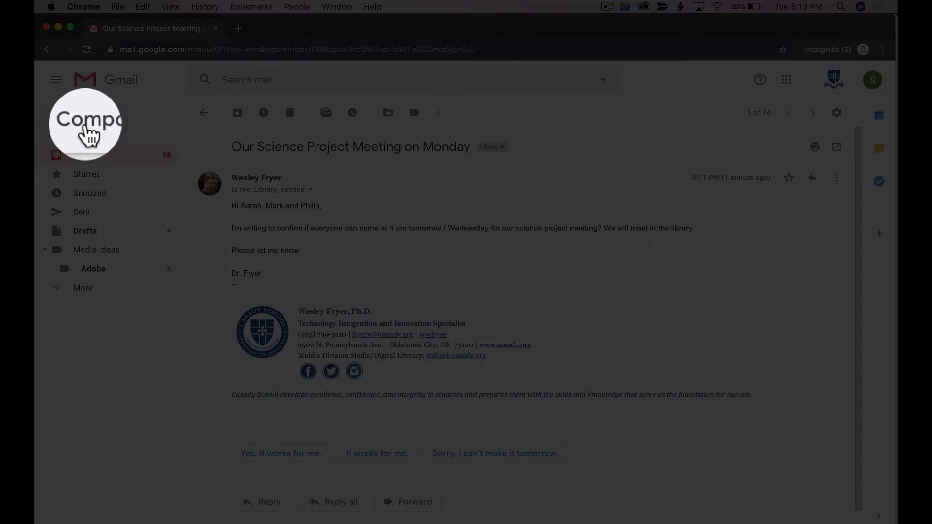
Start a new message and add the suggested contact as its recipient.
click(83, 128)
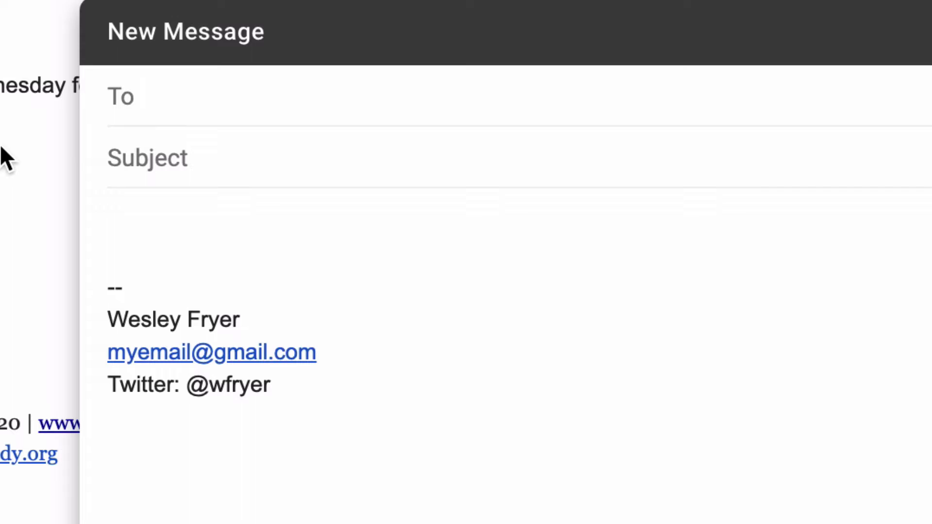
text(2nd)
key(BackSpace)
key(BackSpace)
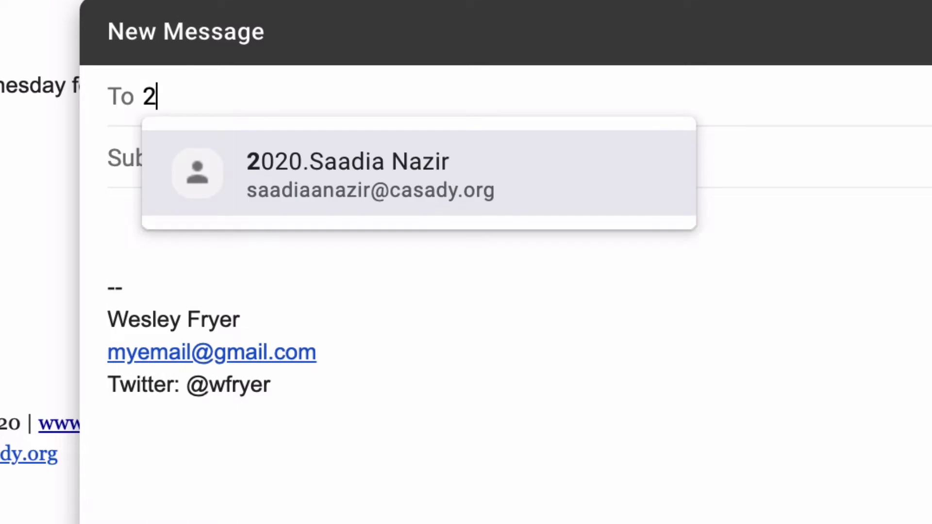
text(ndg)
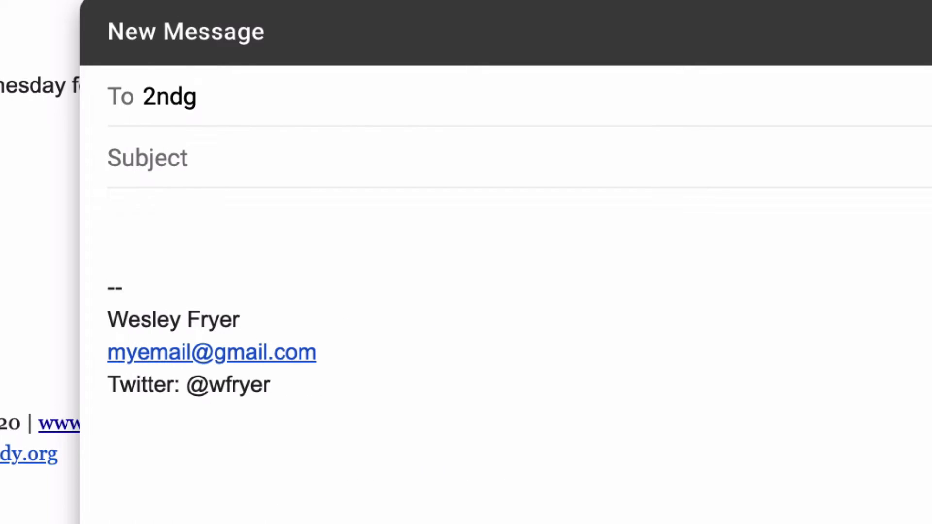
key(BackSpace)
key(BackSpace)
key(BackSpace)
key(BackSpace)
text(fryer)
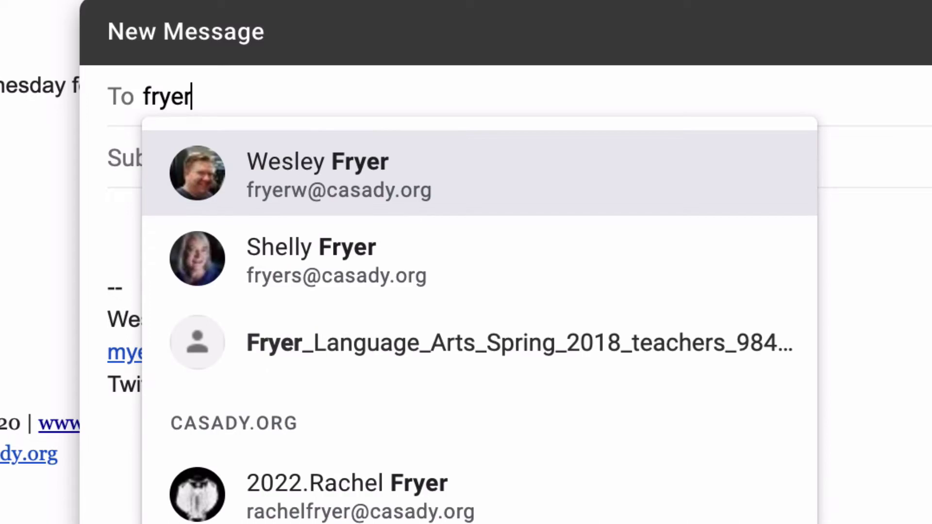
click(394, 187)
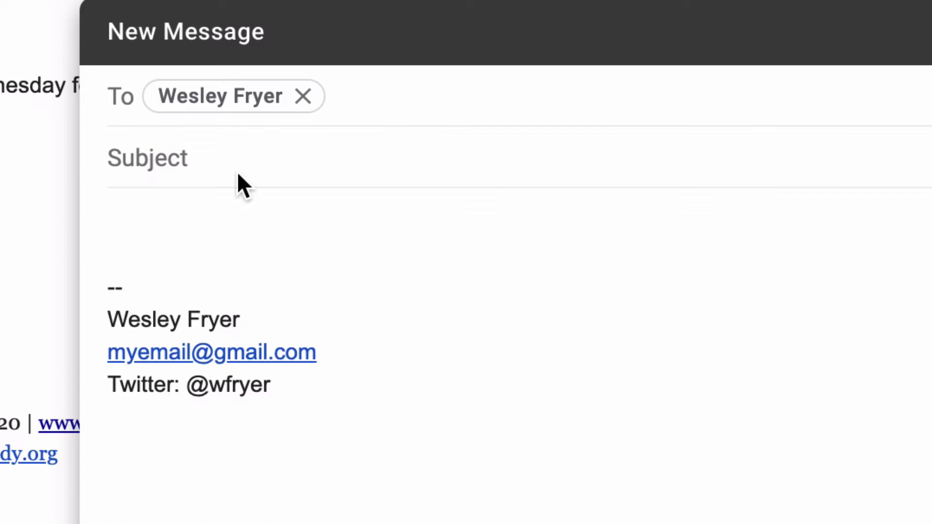
Type the subject line 'The weekend's debate tournament'.
click(187, 160)
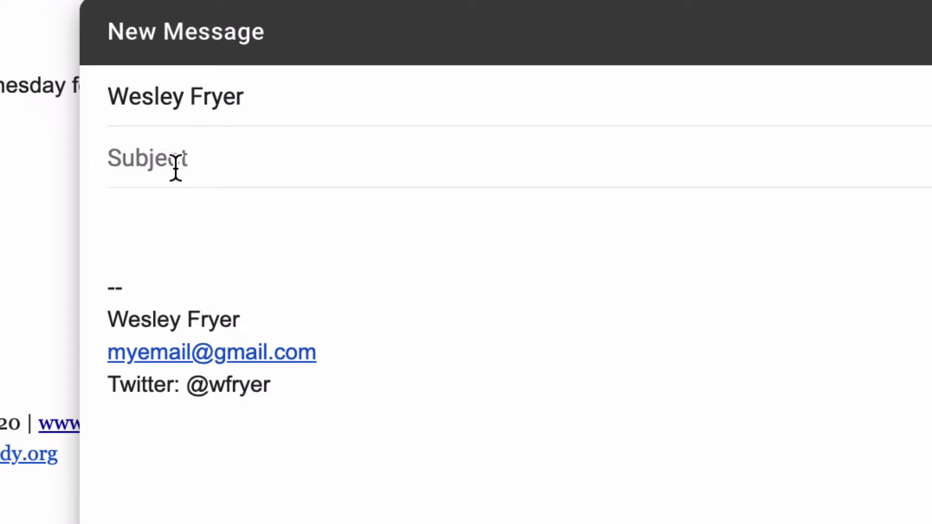
text(The wee)
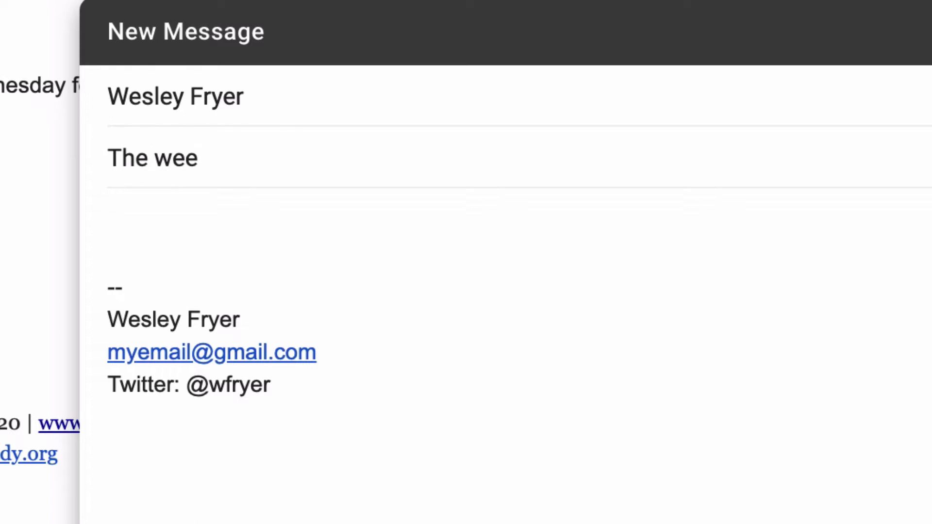
text(kend's deba)
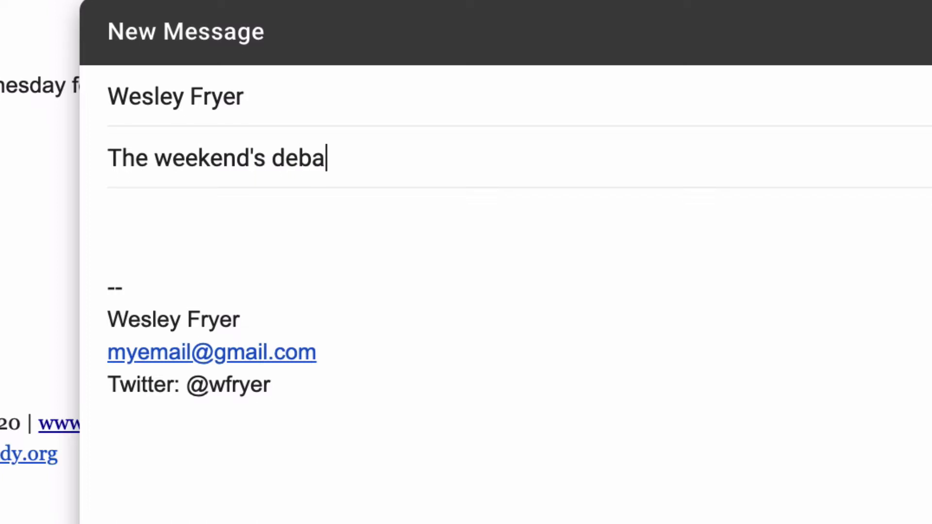
text(te tournab)
key(BackSpace)
Write the body: 'Dear Classmates:', 'We will have a speech tournament this weekend.' and a sign-off.
text(m)
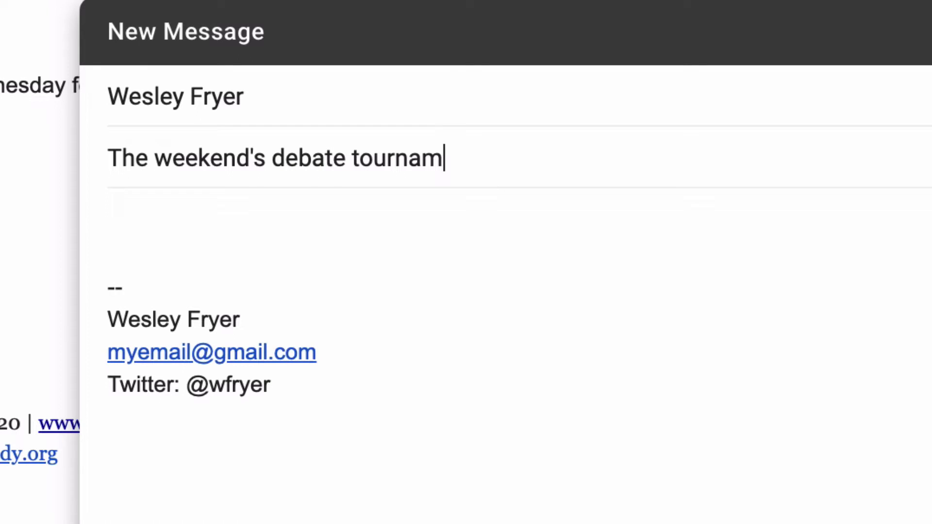
text(ent)
click(138, 207)
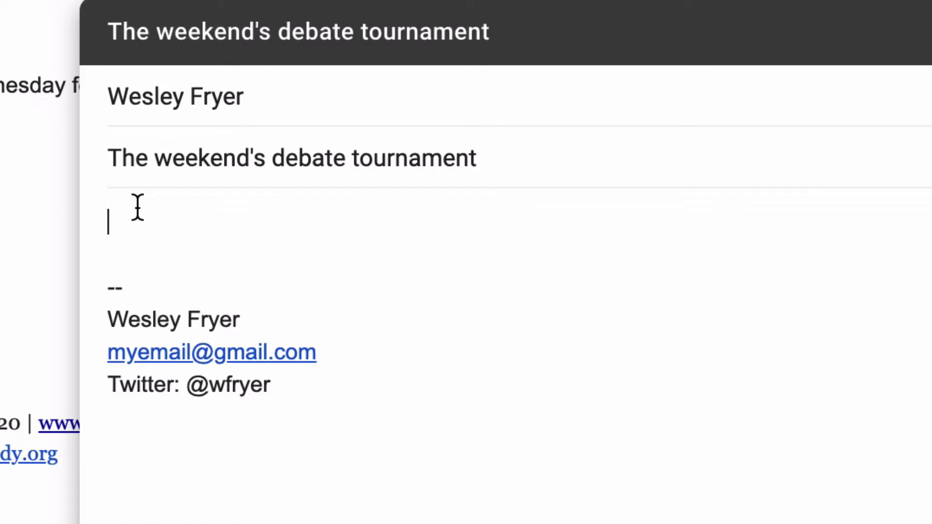
text(Dear)
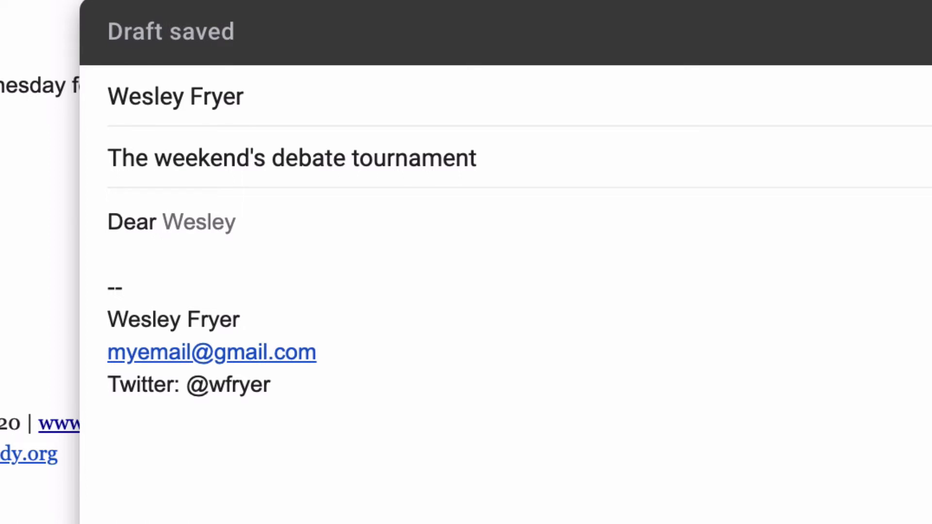
text( Classmat)
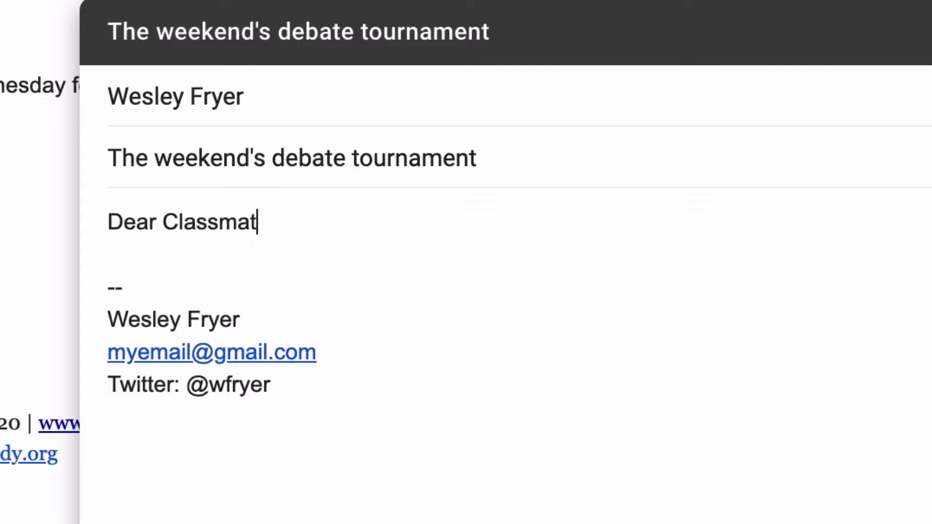
text(es:)
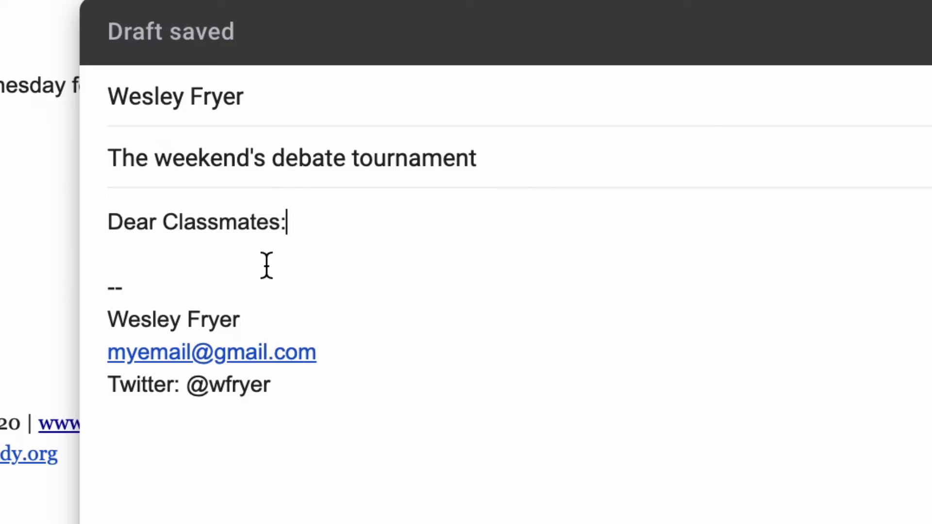
key(Return)
key(Return)
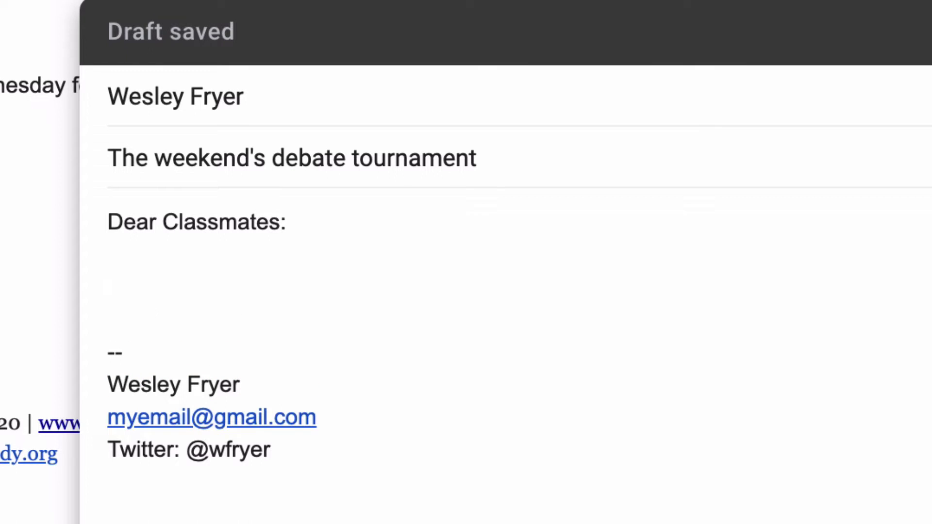
text(We will have a )
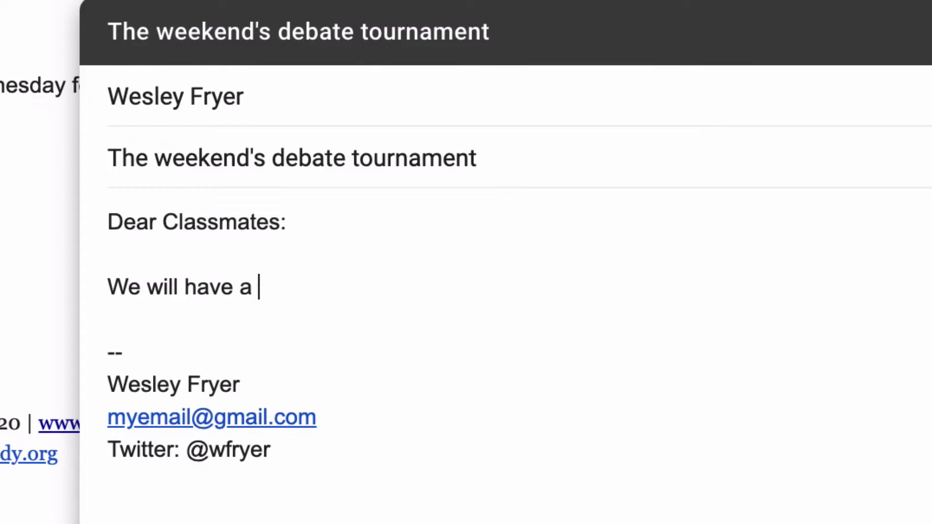
text(speech tournament)
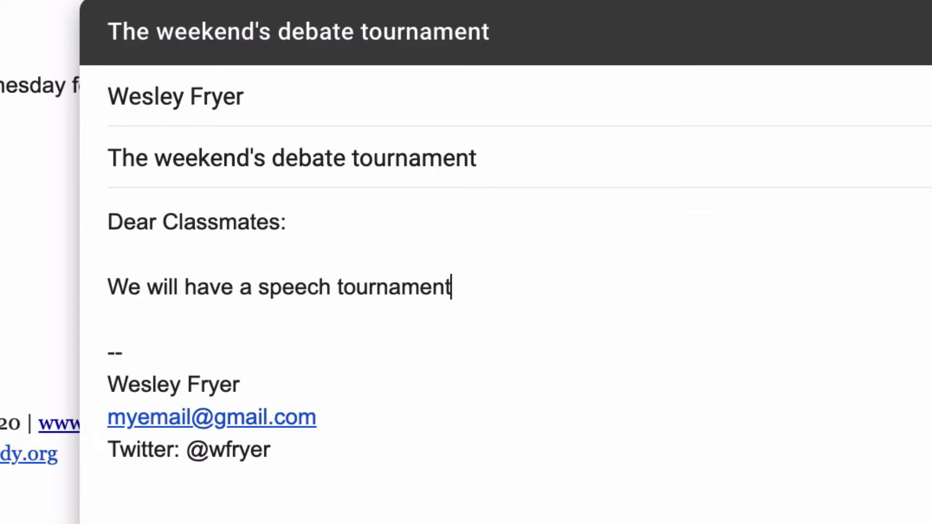
text( this weekend)
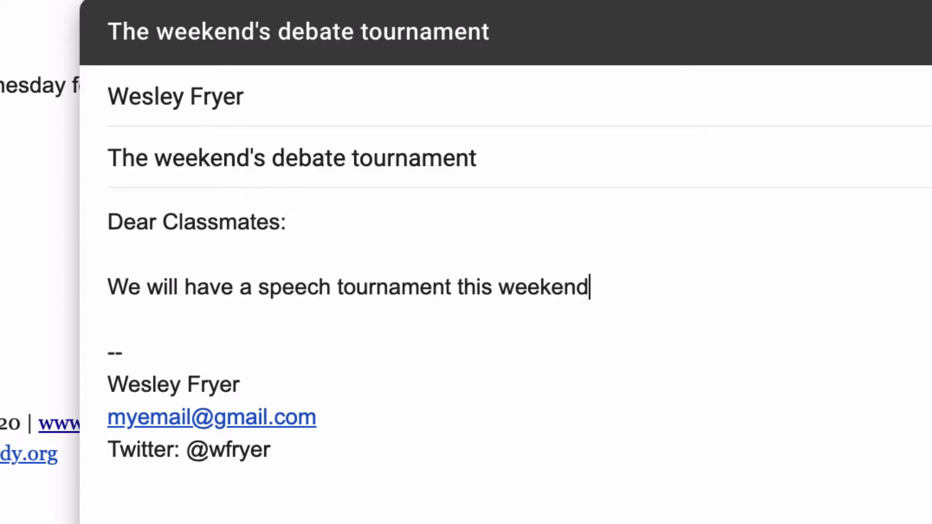
text(.)
key(Return)
key(Return)
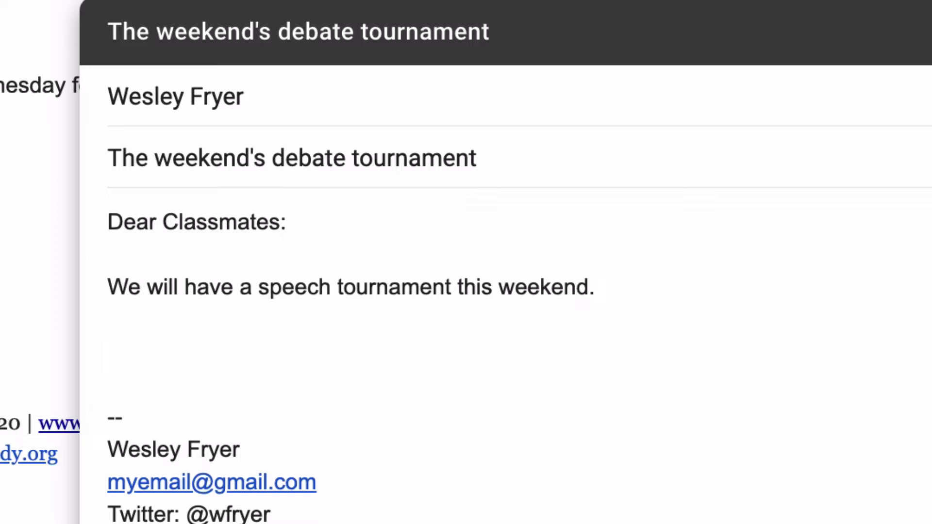
text(Dr. Fryer)
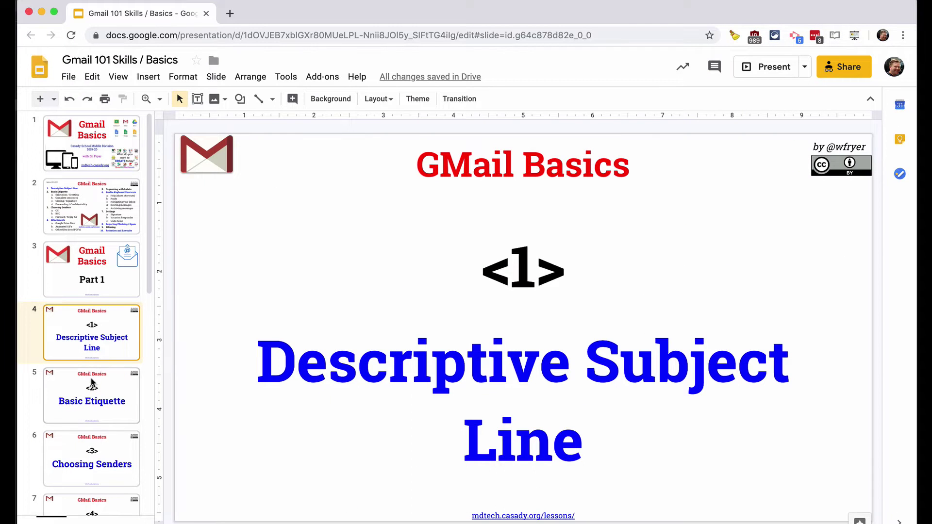
Go to the Basic Etiquette slide, then switch to the Gmail screenshot in Skitch.
click(92, 382)
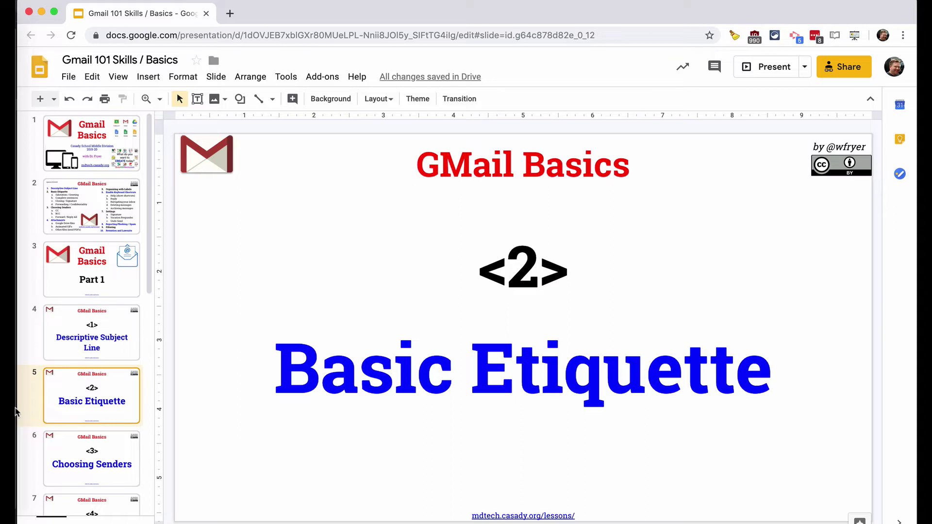
mouse_move(16, 410)
click(66, 218)
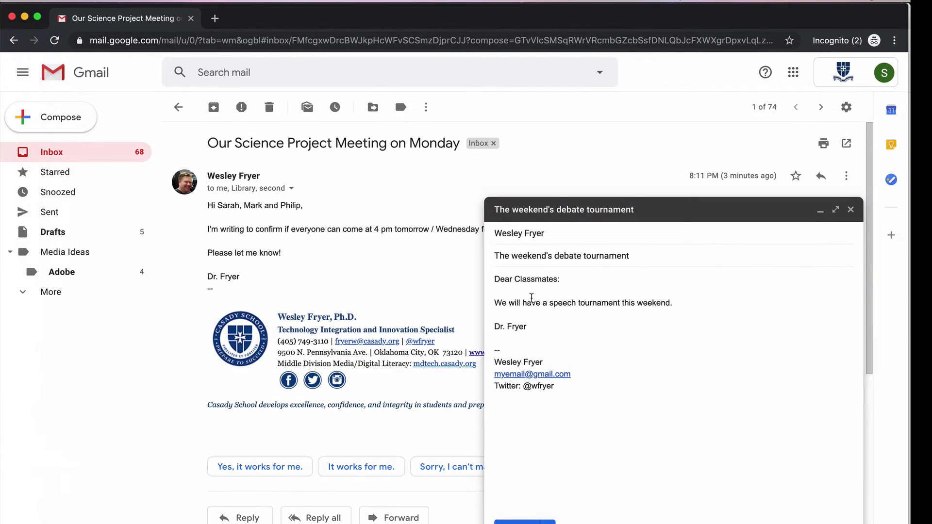
Remove the blank line after the sign-off and select the greeting and tournament lines.
key(BackSpace)
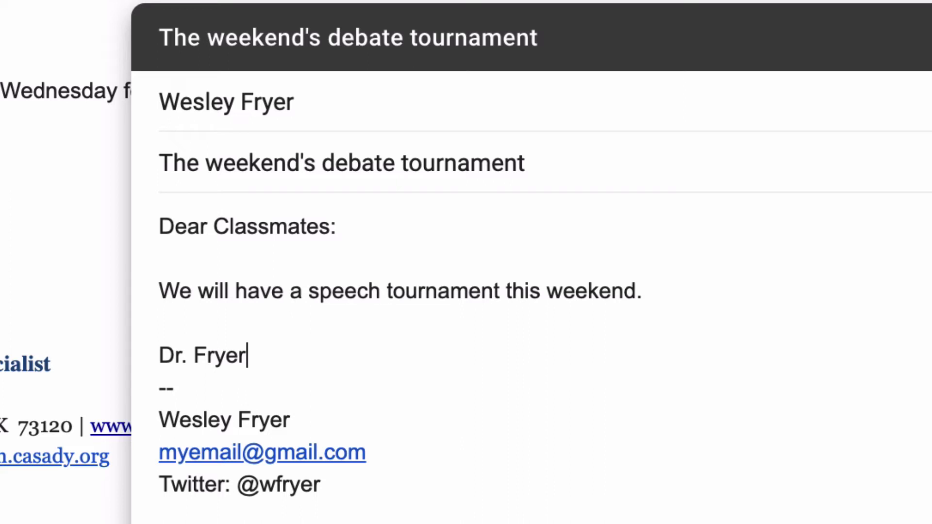
drag(572, 278, 517, 279)
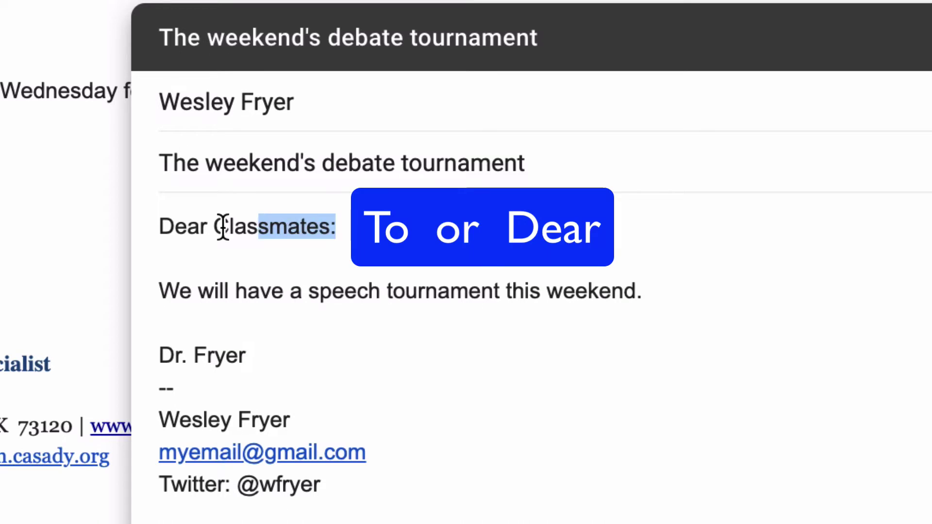
drag(223, 226, 131, 230)
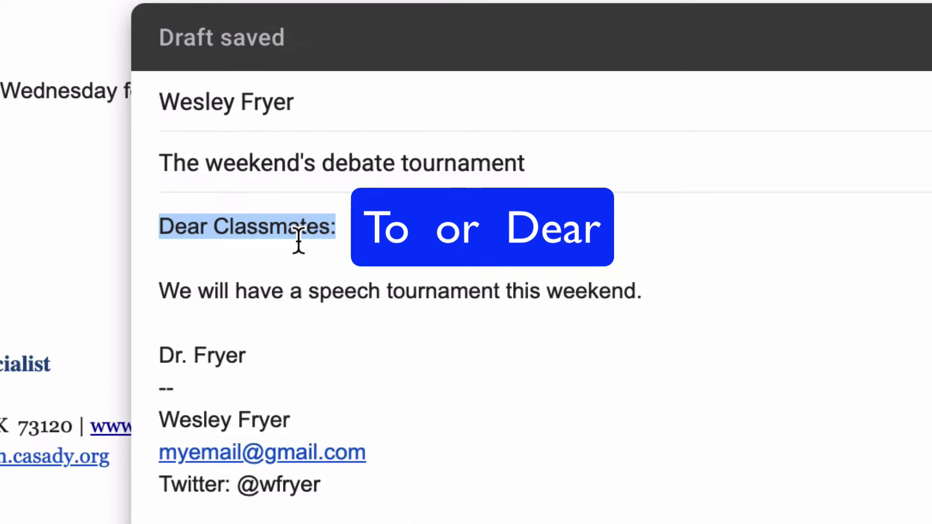
click(345, 229)
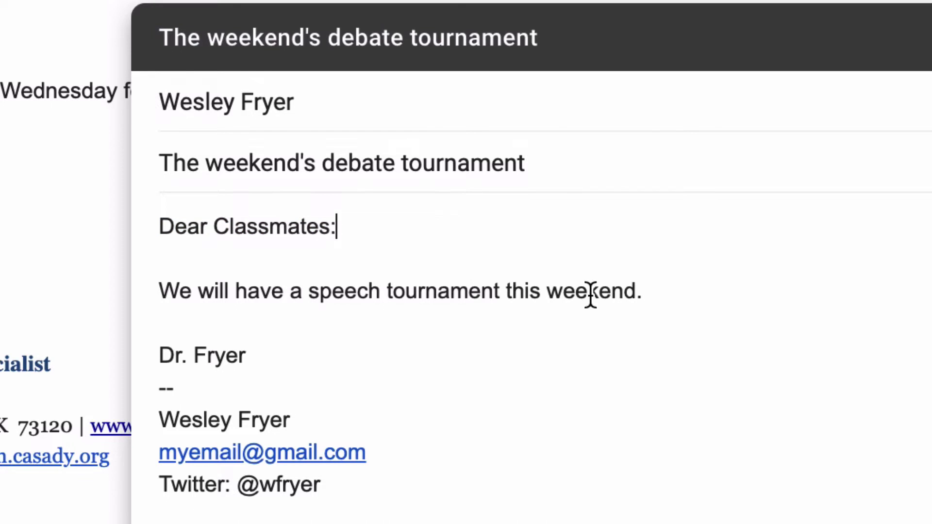
drag(650, 292, 119, 291)
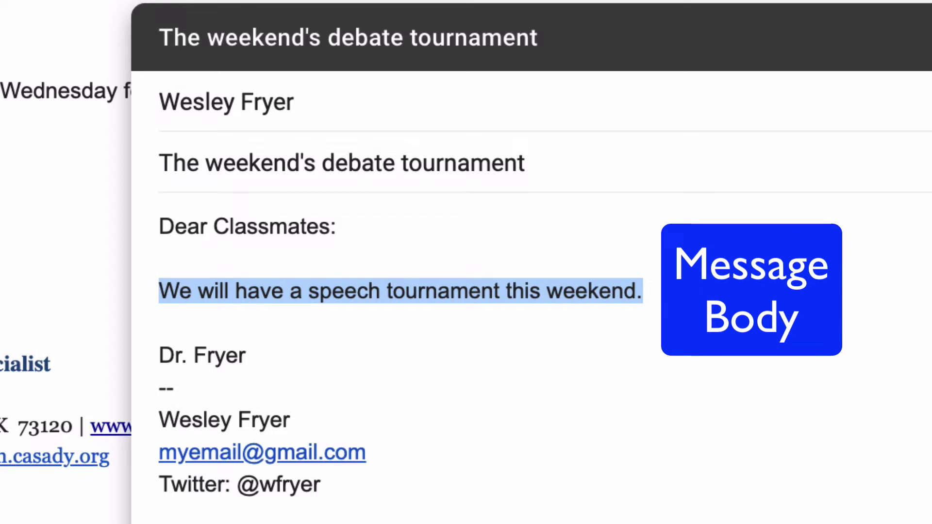
Add 'Please RSVP to let me know if you can make it!' below the tournament sentence via Smart Compose.
click(644, 291)
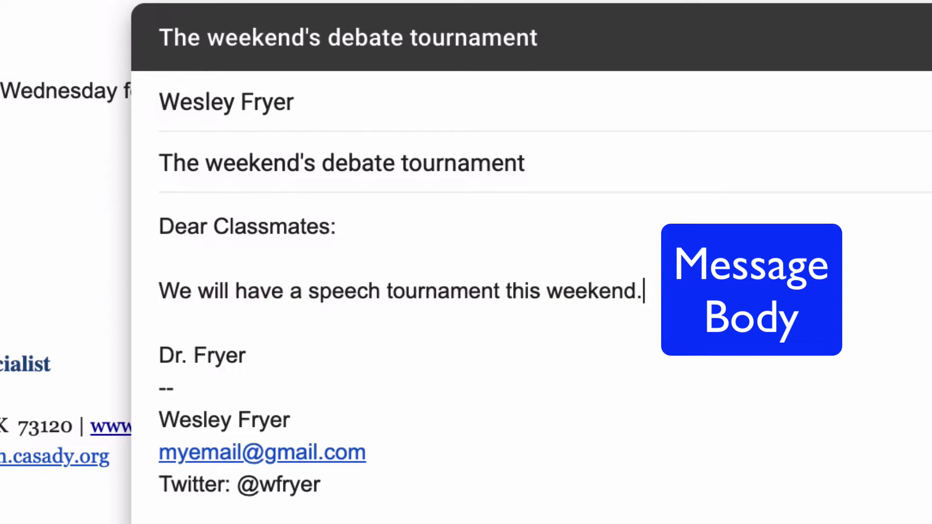
key(Return)
key(Return)
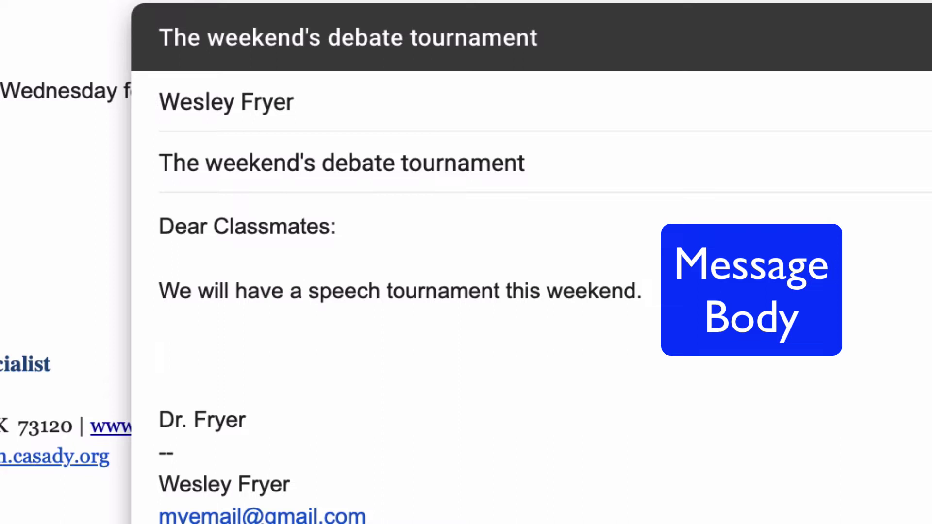
text(Please RESV)
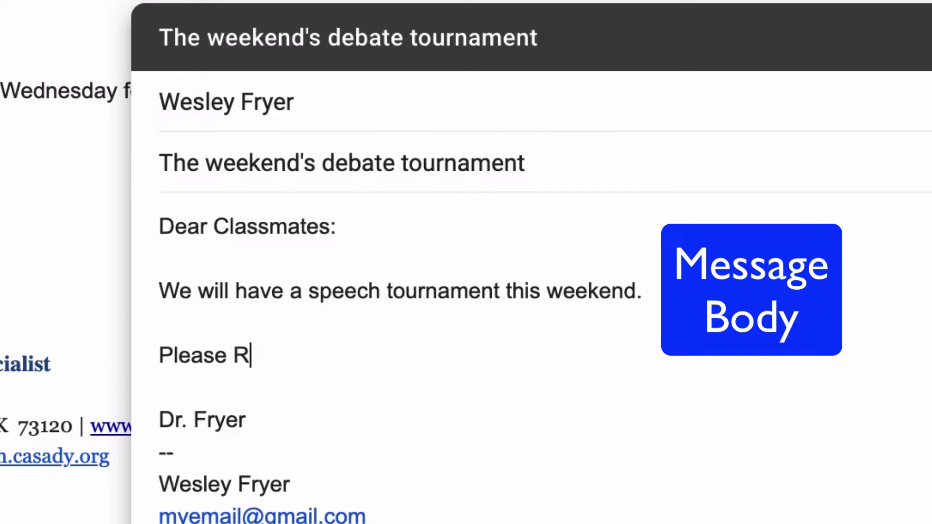
key(BackSpace)
key(BackSpace)
key(BackSpace)
text(SVP to)
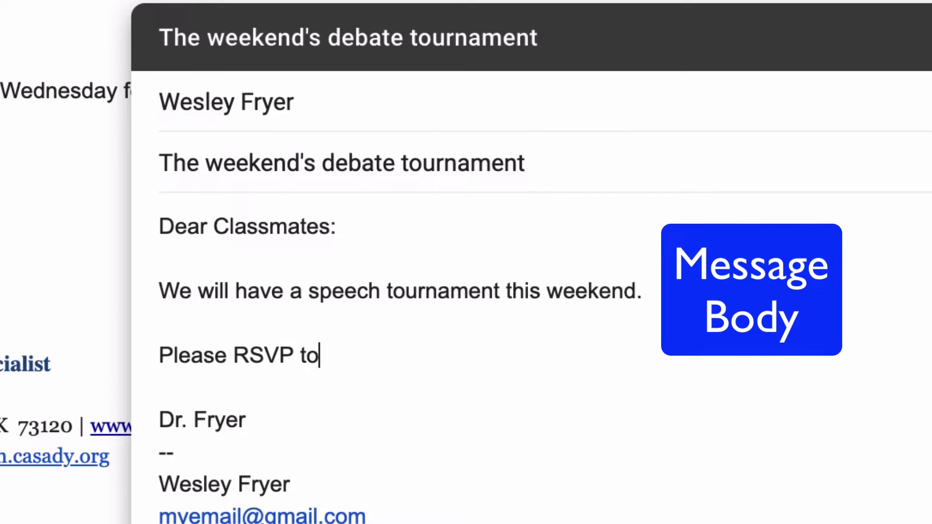
text( let me know if you can come)
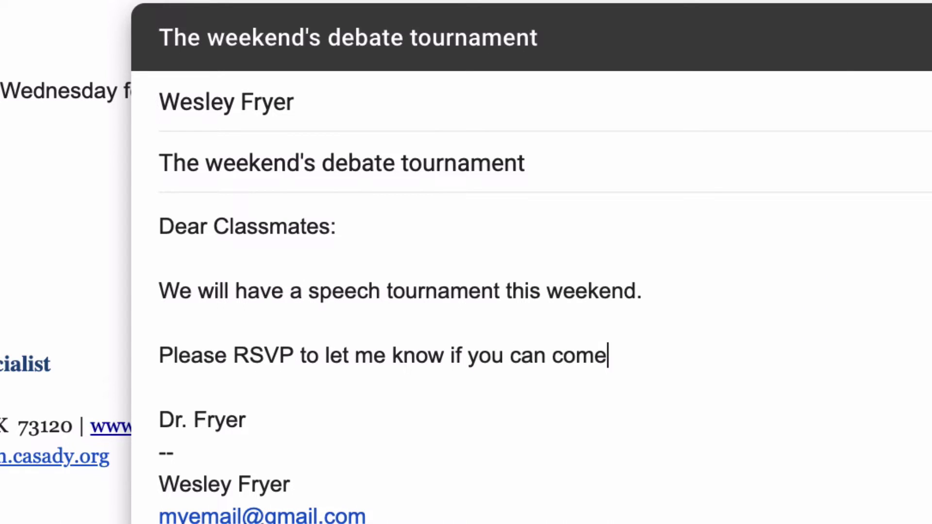
key(BackSpace)
key(BackSpace)
key(BackSpace)
key(BackSpace)
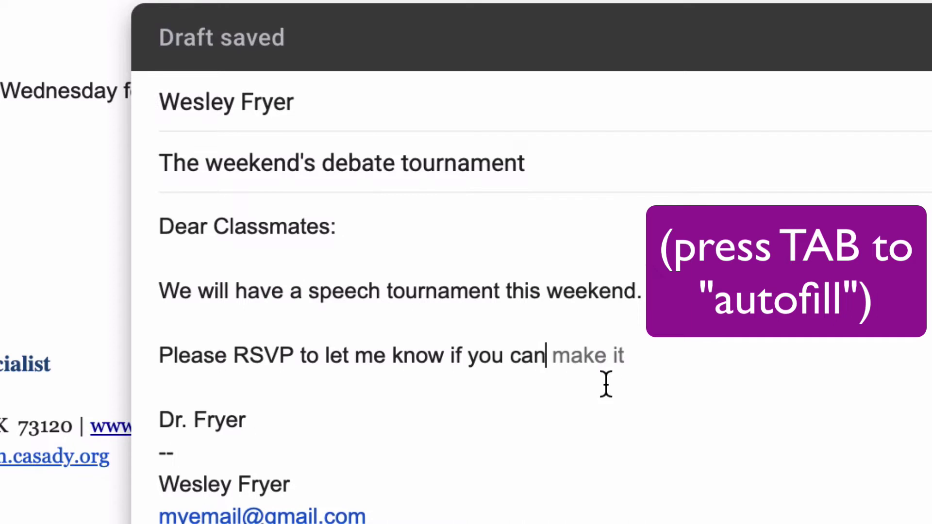
key(Tab)
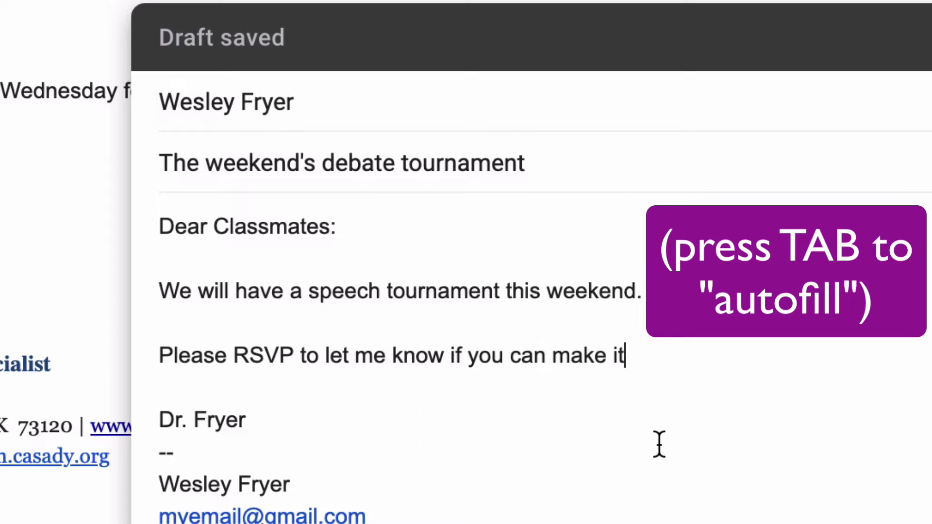
text(!)
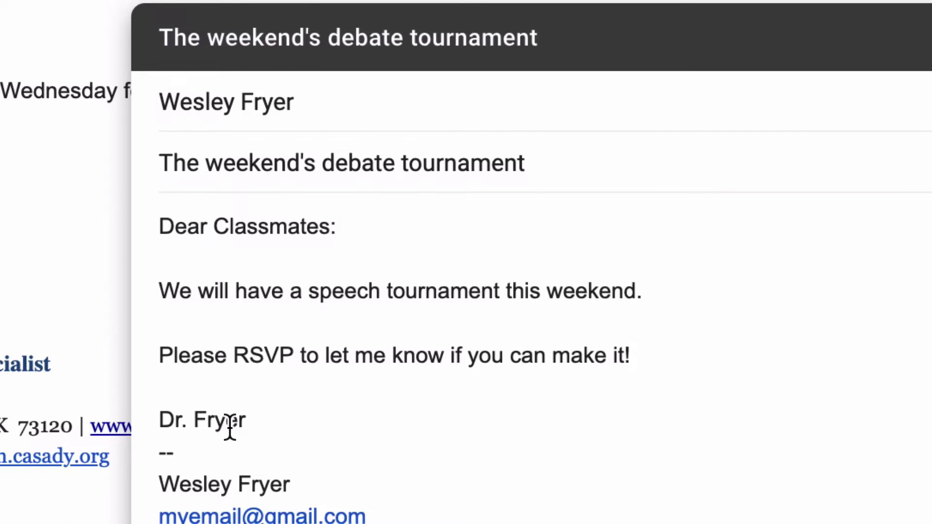
drag(161, 454, 371, 522)
click(169, 488)
drag(176, 222, 238, 245)
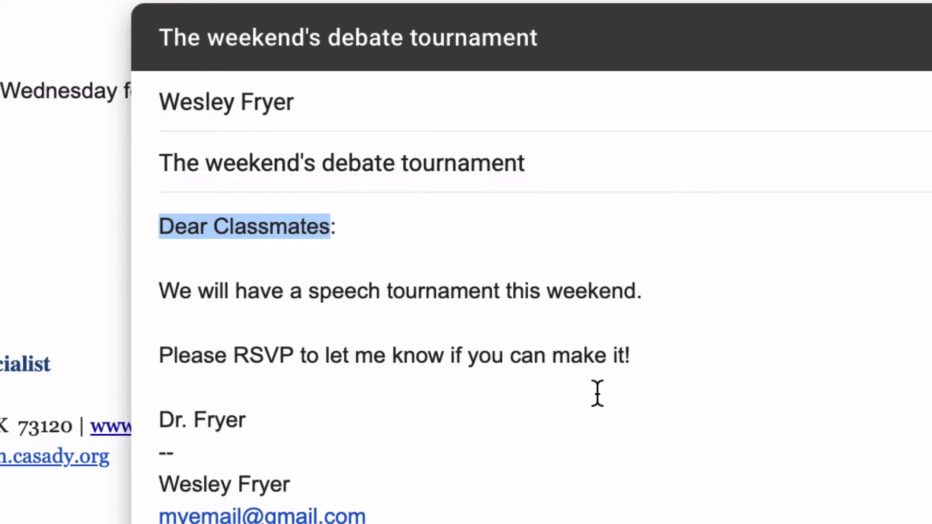
drag(249, 418, 156, 415)
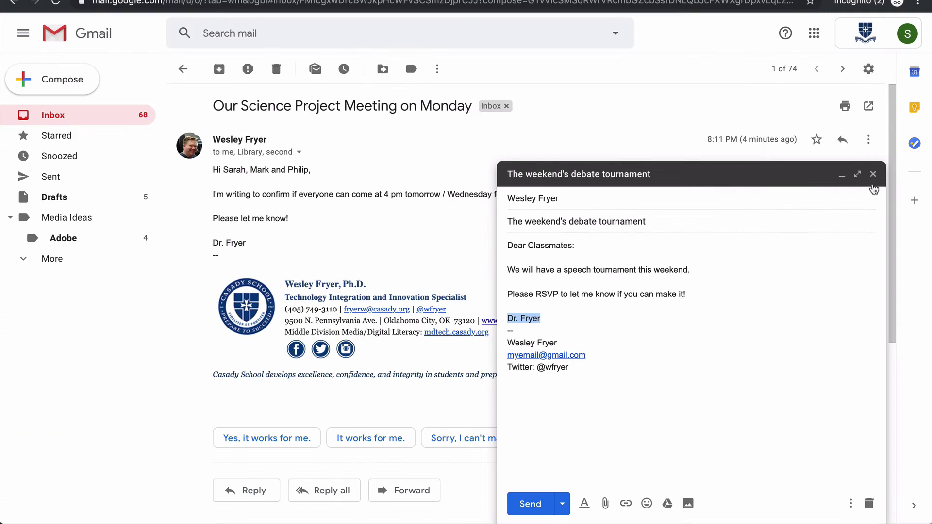
Close the debate draft and inspect the science project email's recipient details.
click(872, 174)
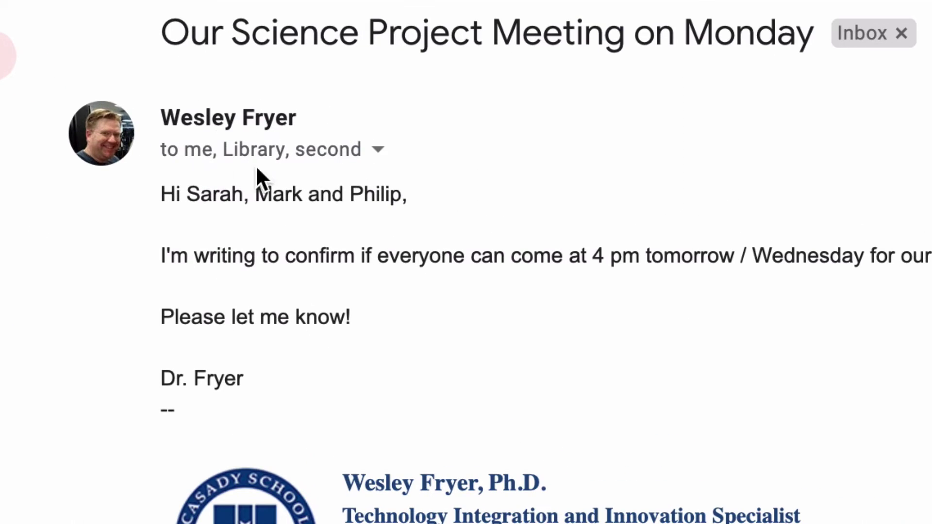
click(379, 152)
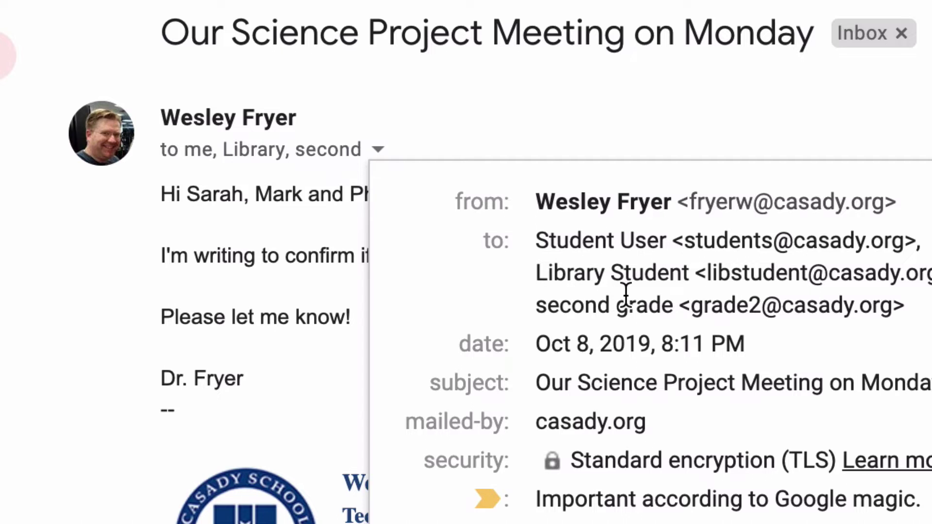
triple_click(599, 252)
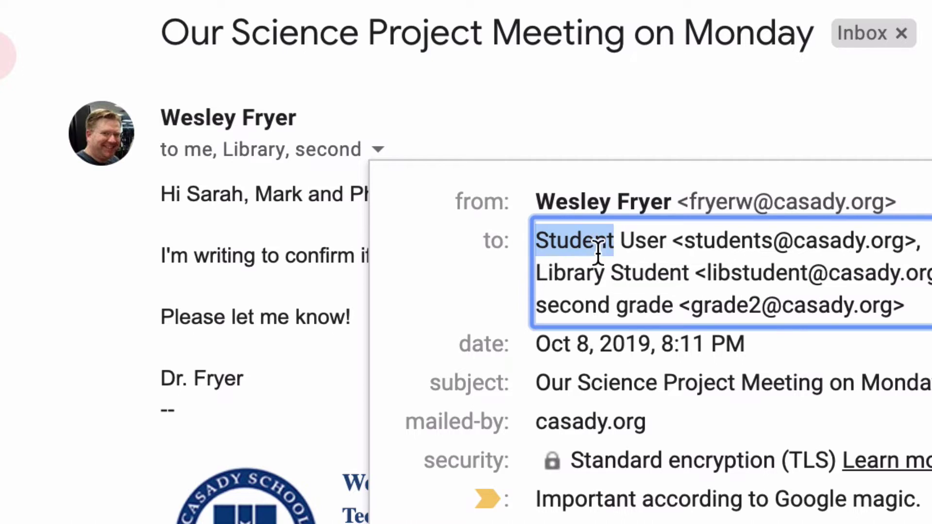
click(845, 275)
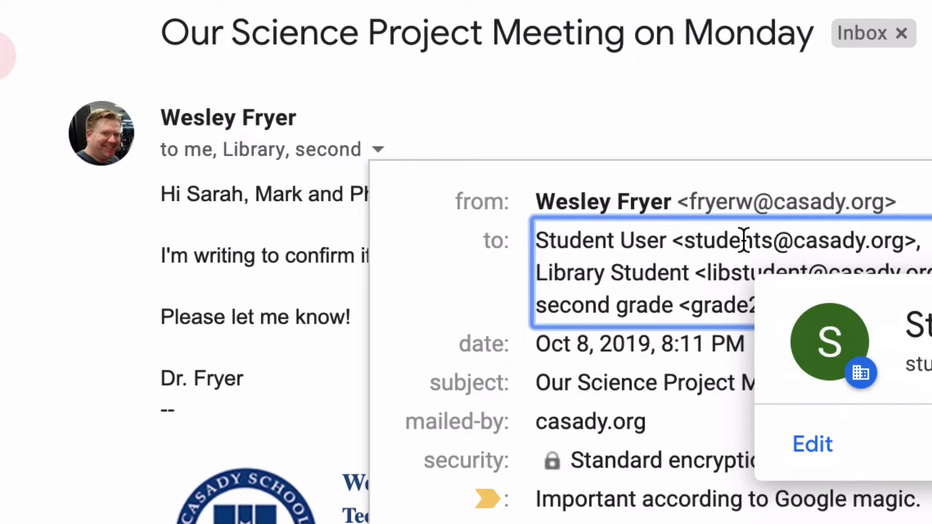
key(Escape)
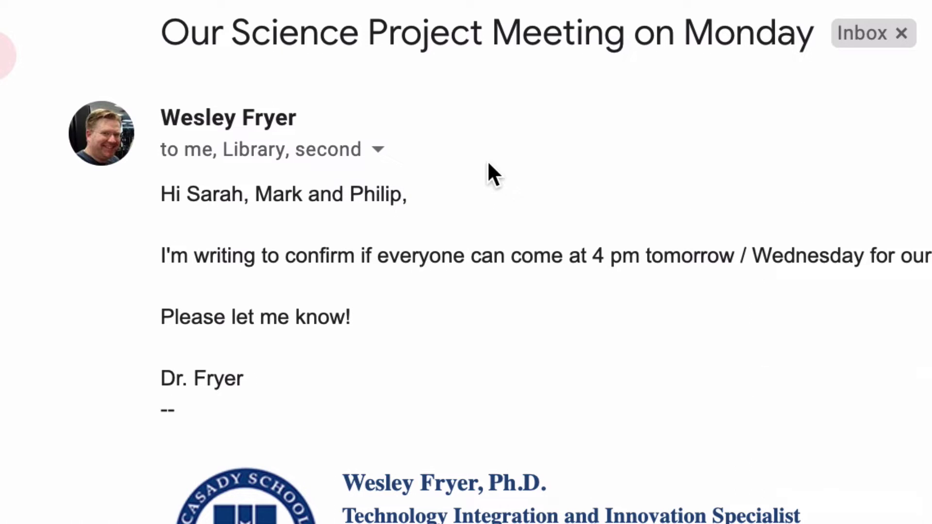
Briefly start a Reply all on the science project email, then scroll back up.
scroll(490, 410, down, 10)
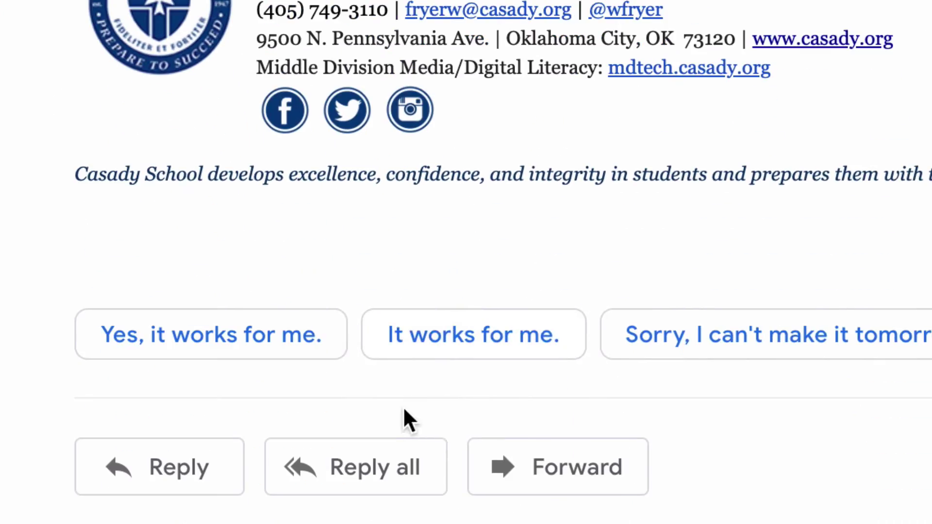
click(346, 462)
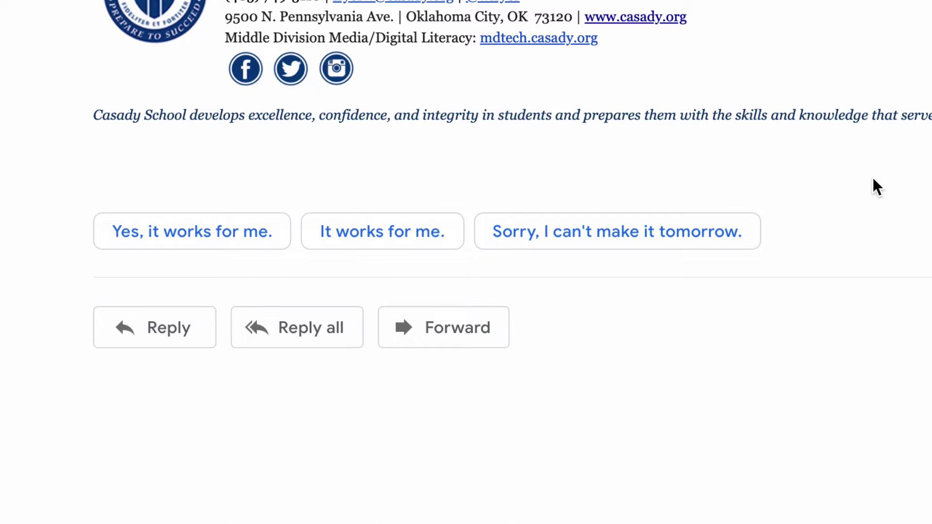
scroll(802, 15, up, 3)
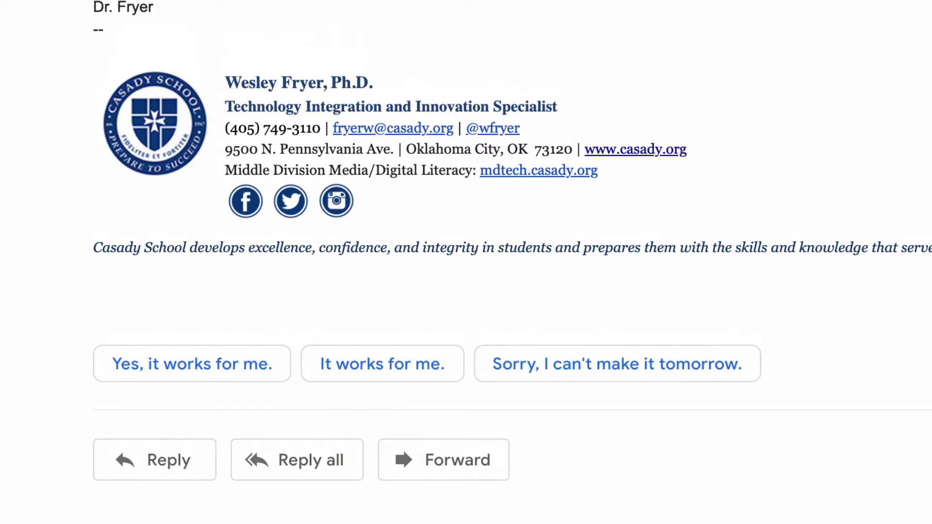
Address a new message to a contact, show Cc and Bcc, and add the second grade group in Cc.
text(c)
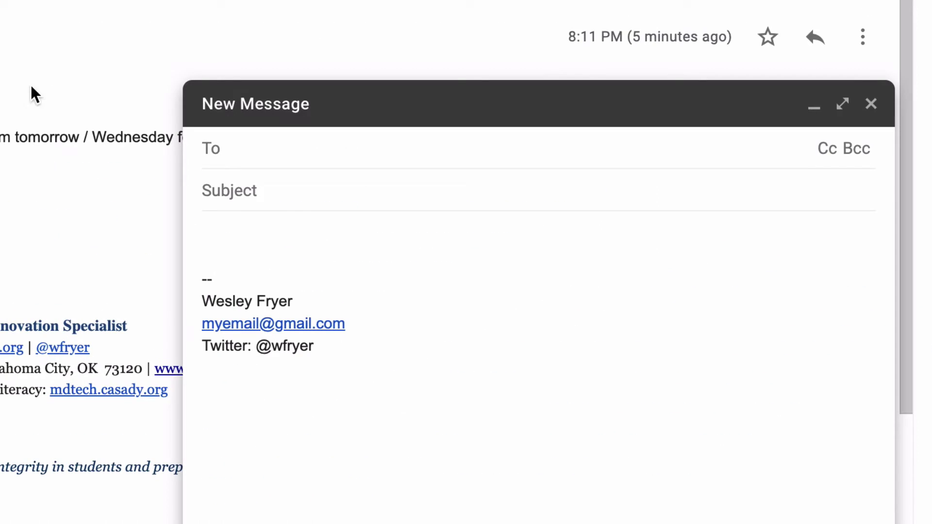
text(fryer)
click(384, 206)
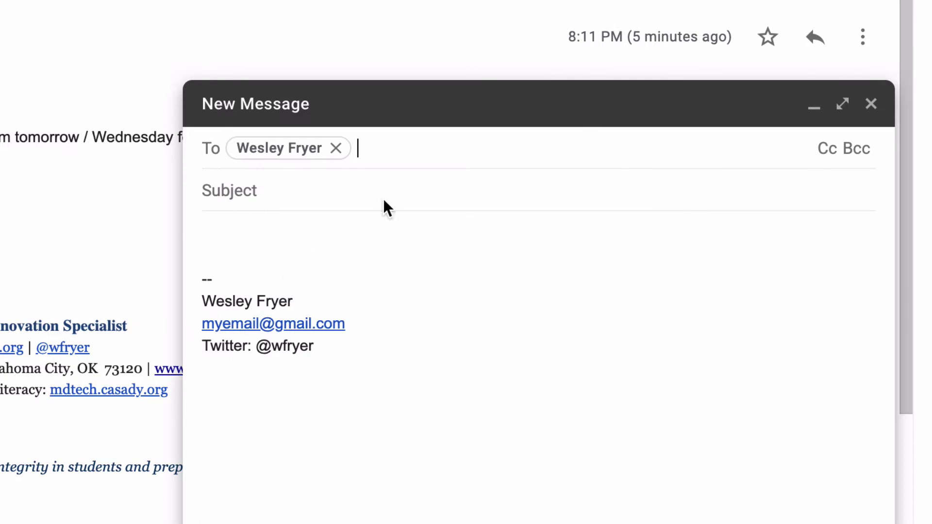
click(827, 150)
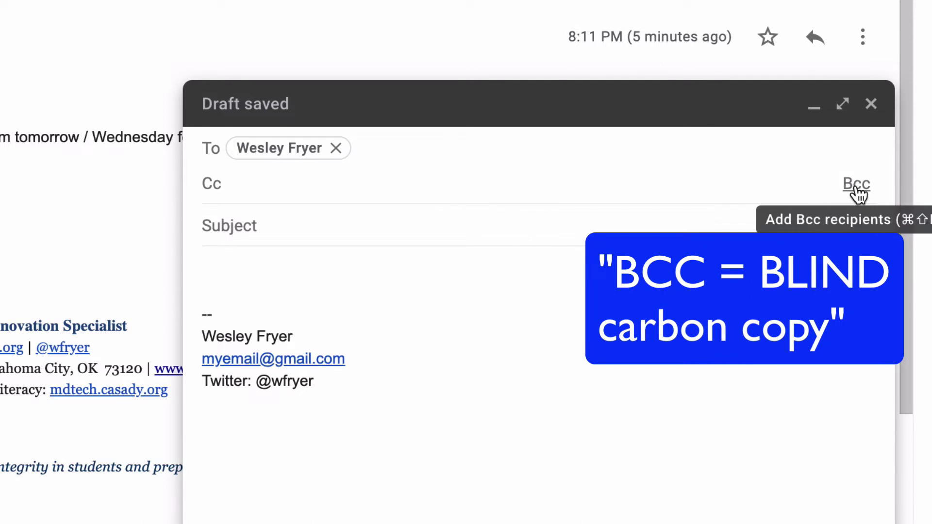
click(855, 186)
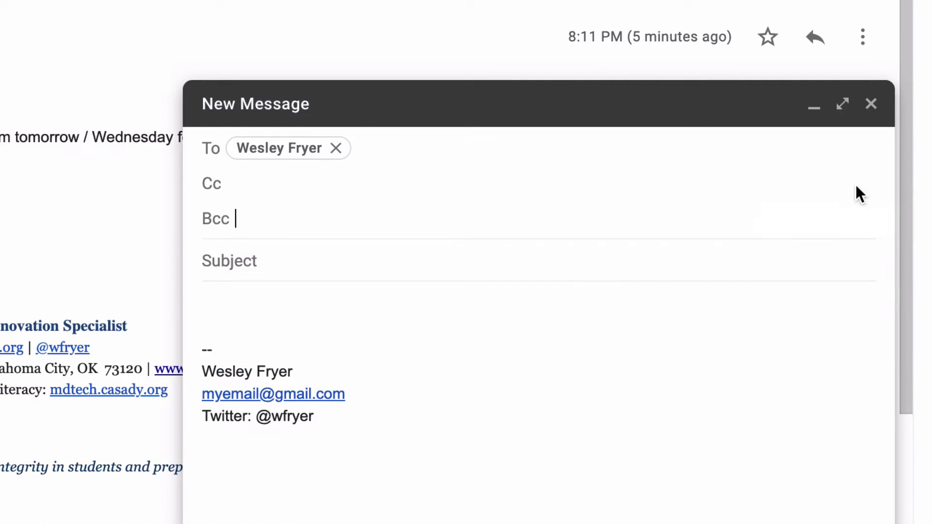
click(252, 182)
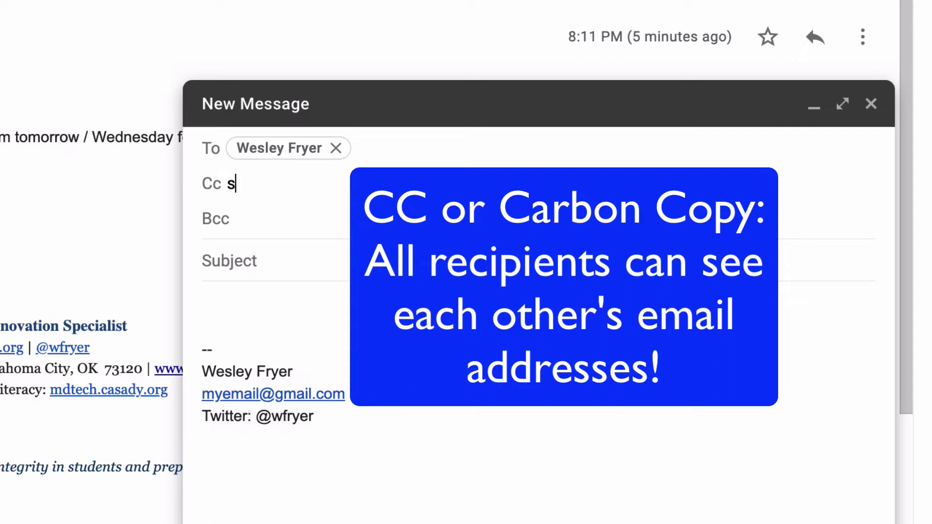
text(econd)
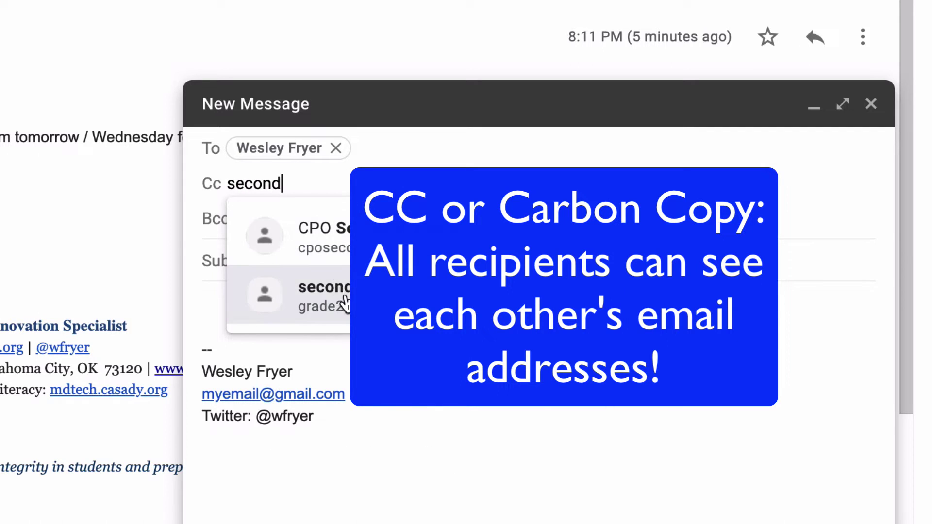
click(343, 304)
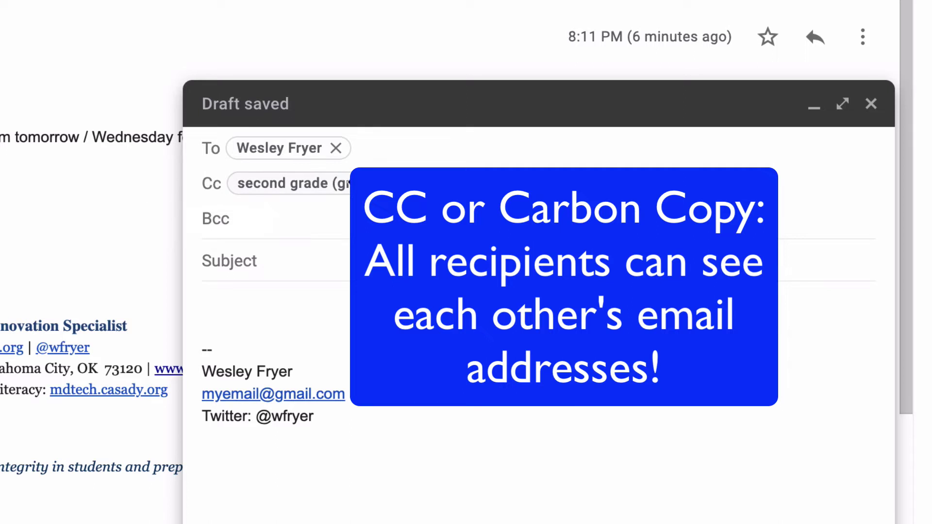
Move the second grade group into Bcc and add Library Student as another Bcc recipient.
mouse_move(315, 186)
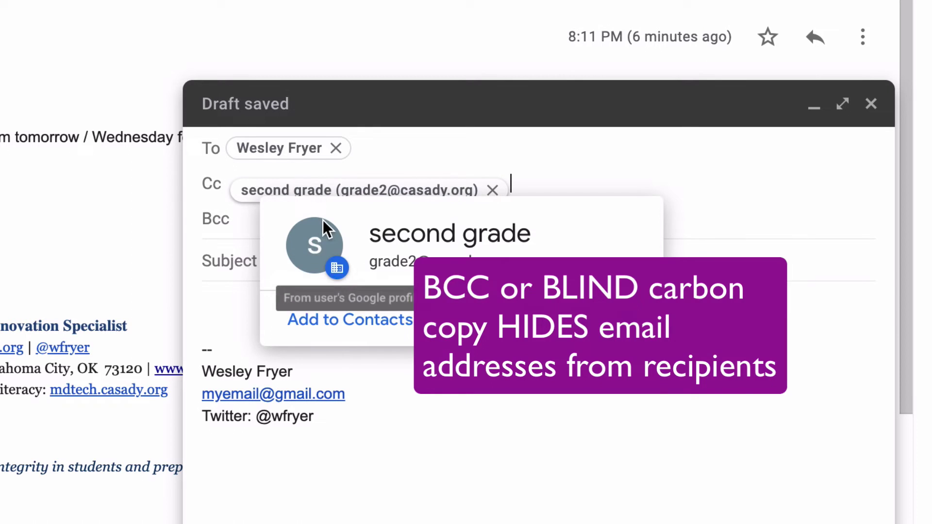
drag(304, 190, 270, 220)
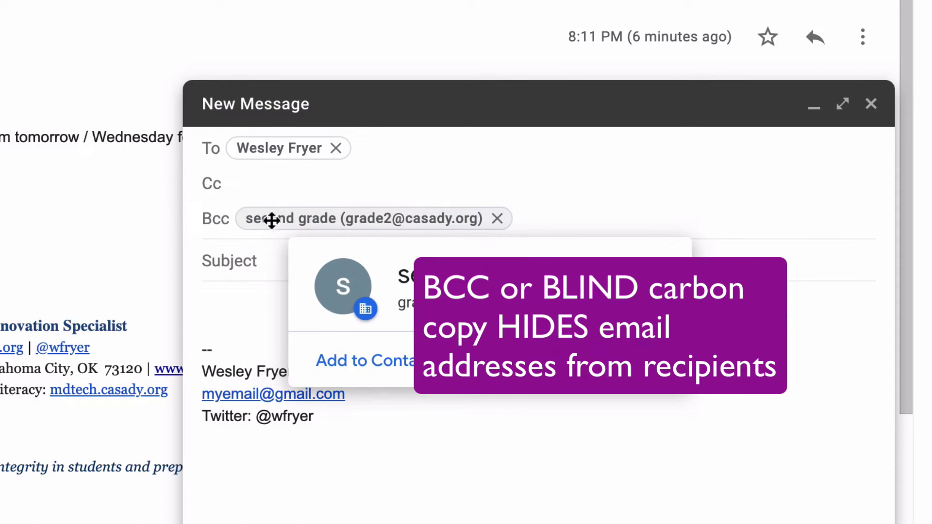
click(543, 219)
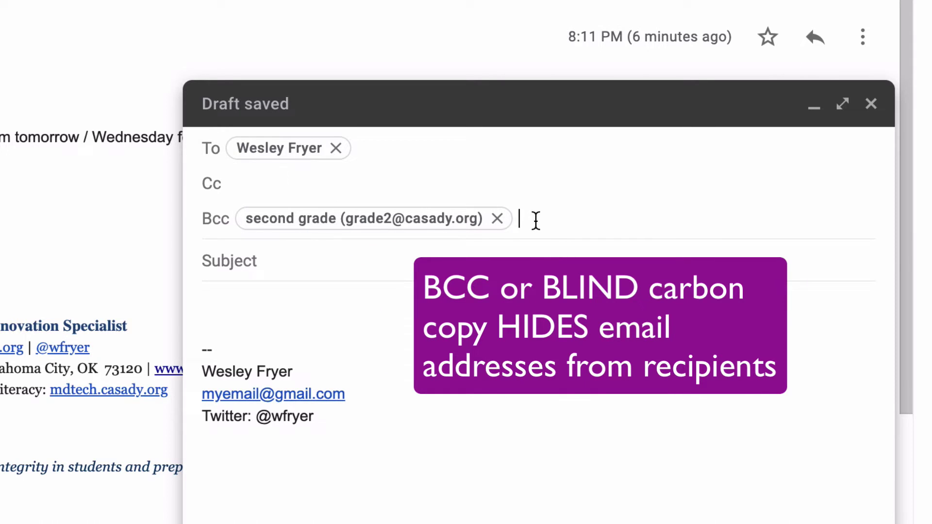
text(library)
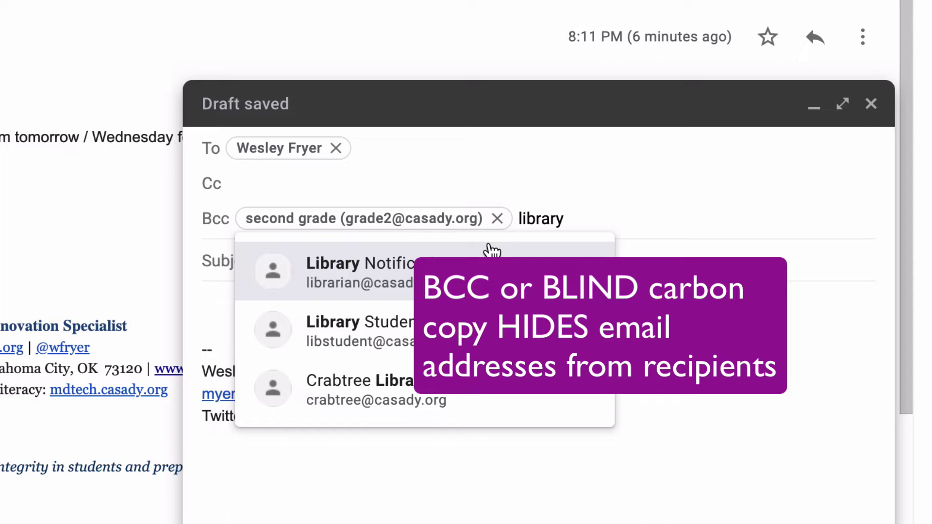
click(490, 322)
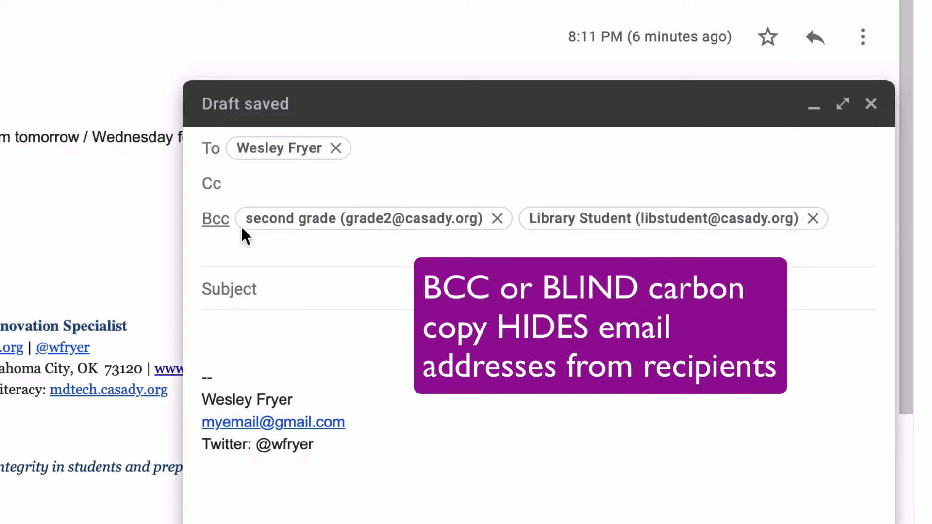
click(265, 288)
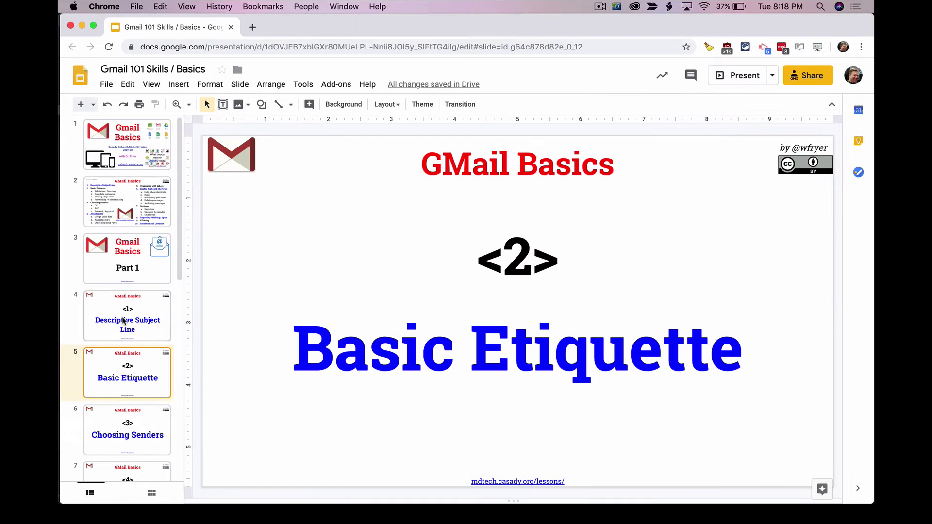
Show slide 6, Choosing Senders, in the Gmail Basics deck.
scroll(125, 367, down, 3)
click(127, 371)
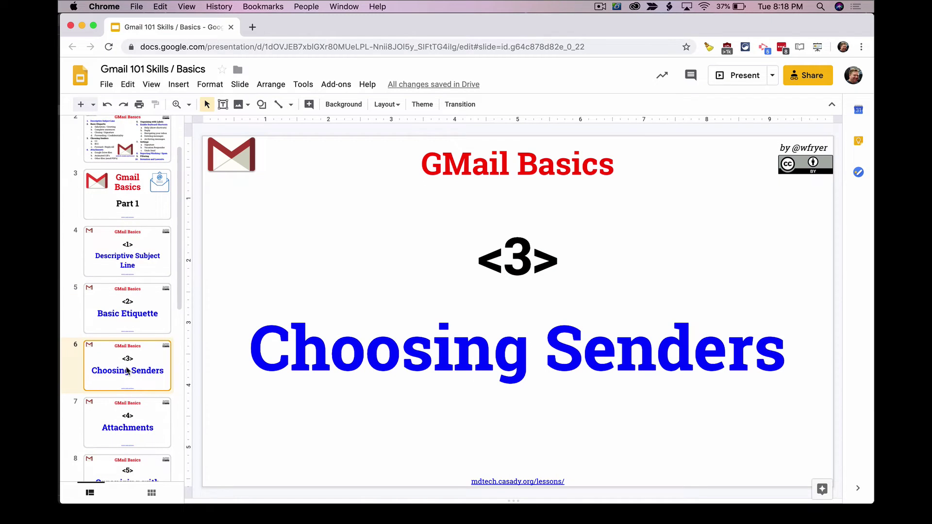
scroll(127, 371, down, 2)
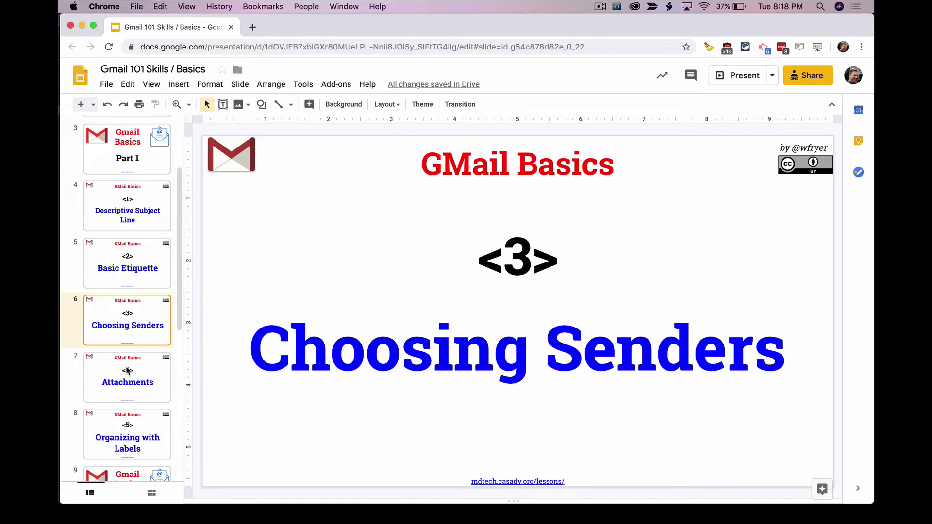
Return to Gmail and close the current message draft.
mouse_move(59, 372)
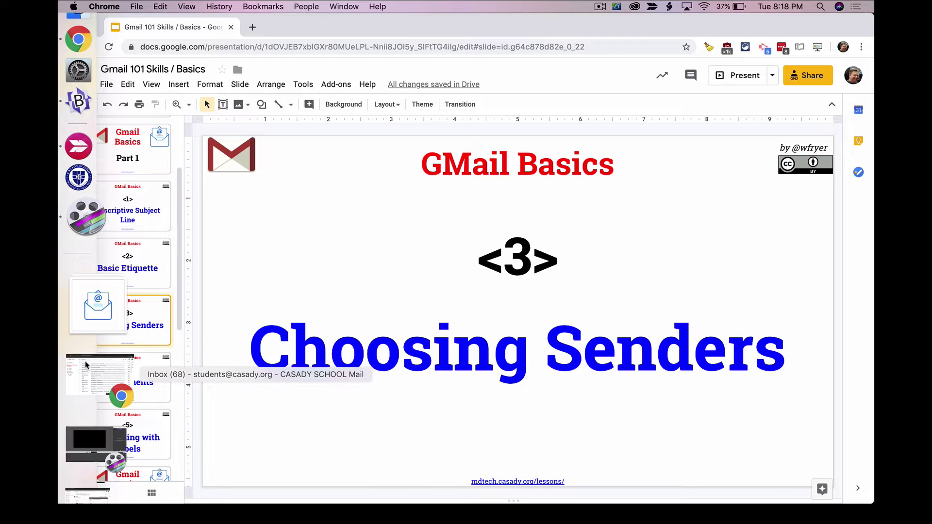
click(98, 429)
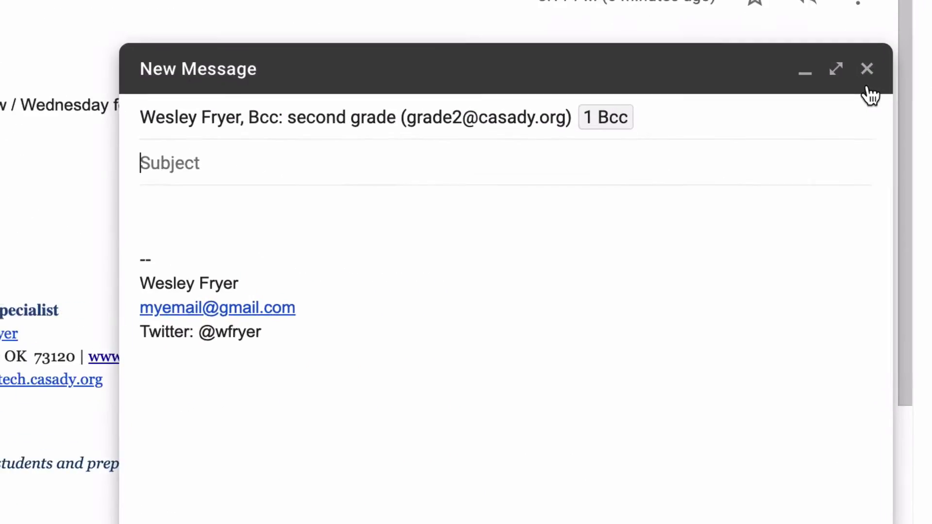
click(820, 198)
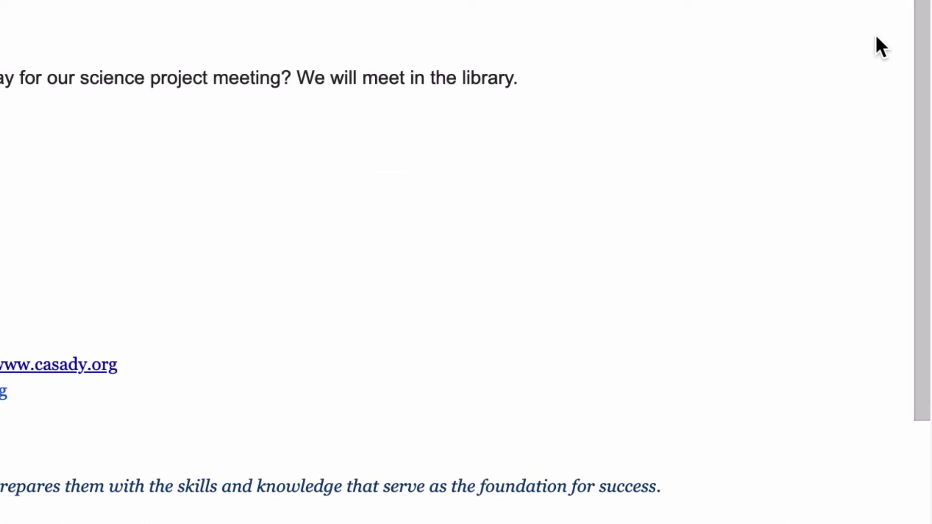
Start a new message to the suggested contact with empty Cc and Bcc lines.
key(c)
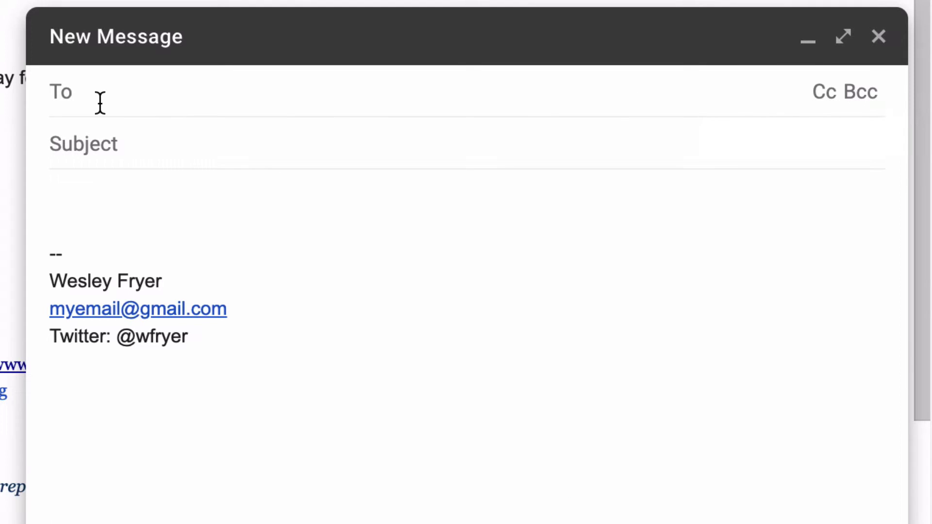
text(fryer)
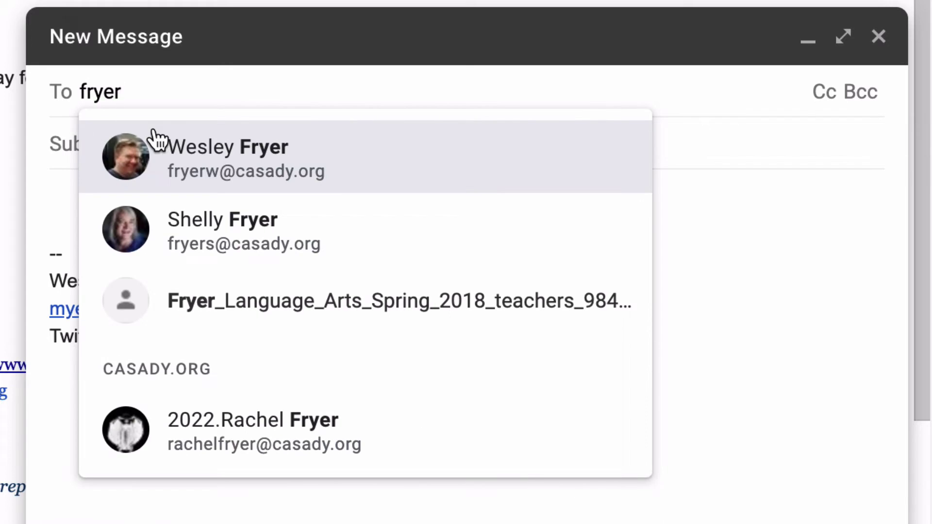
click(214, 155)
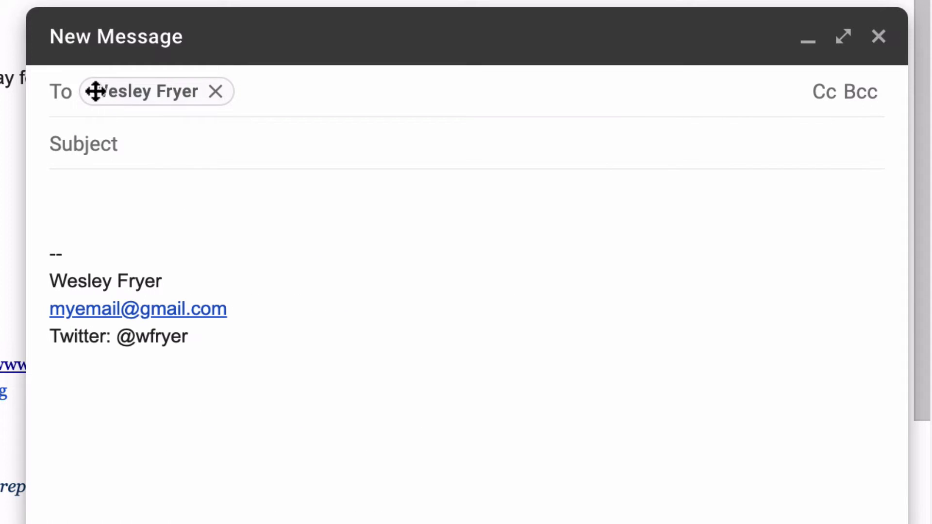
click(827, 97)
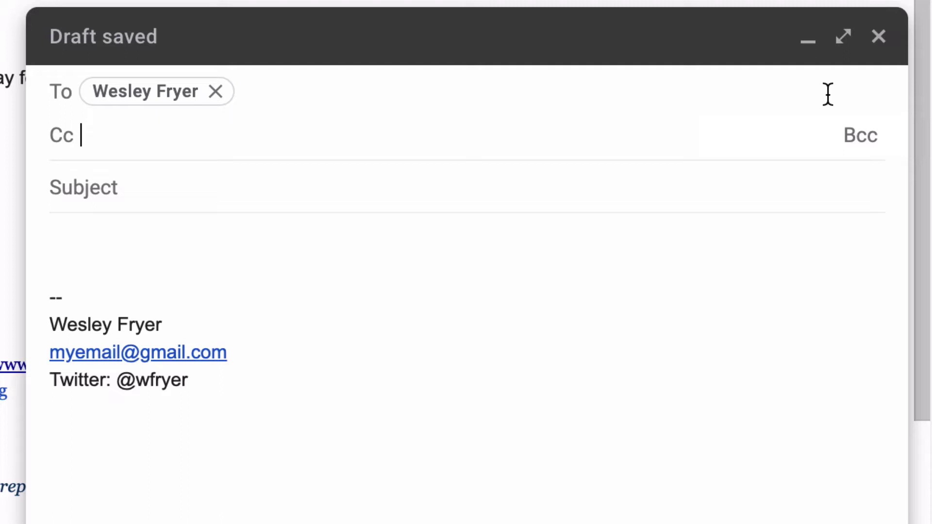
click(860, 137)
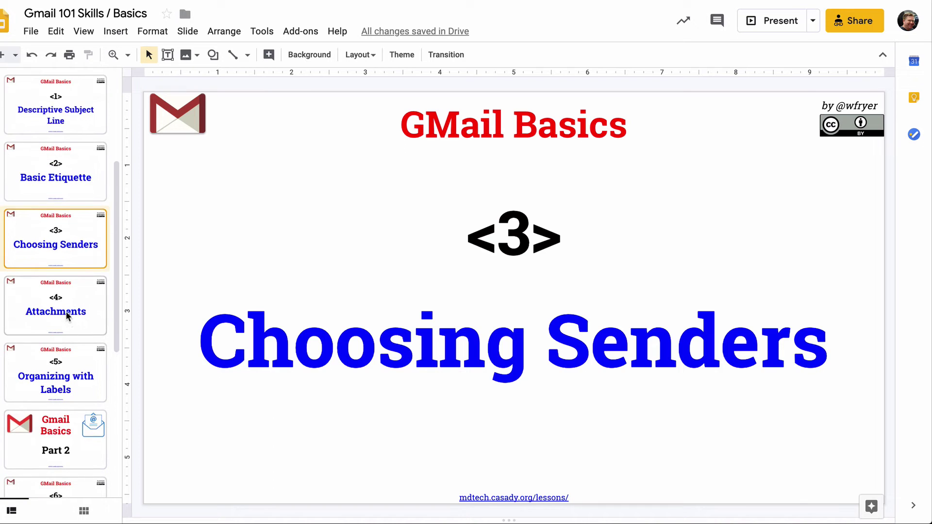
Show slide 4 'Attachments' in Google Slides, then bring the Gmail draft back in front.
click(68, 317)
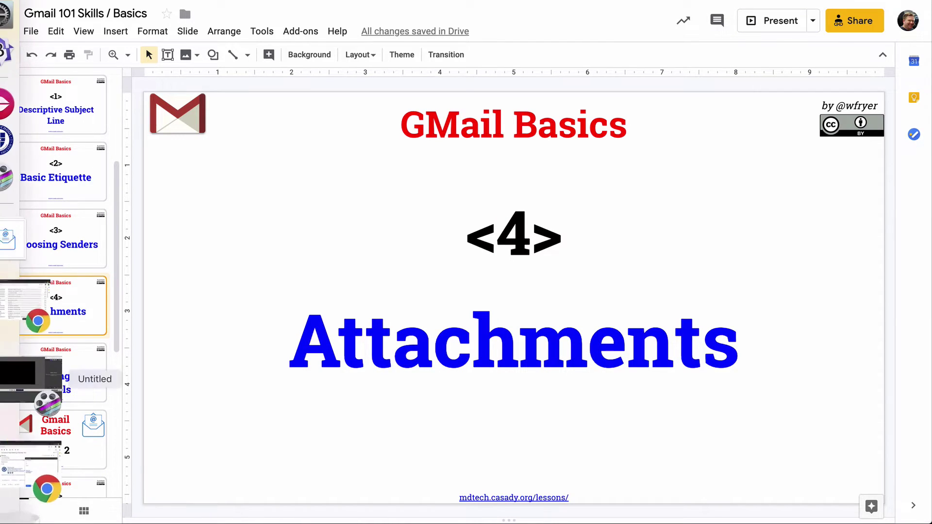
click(11, 437)
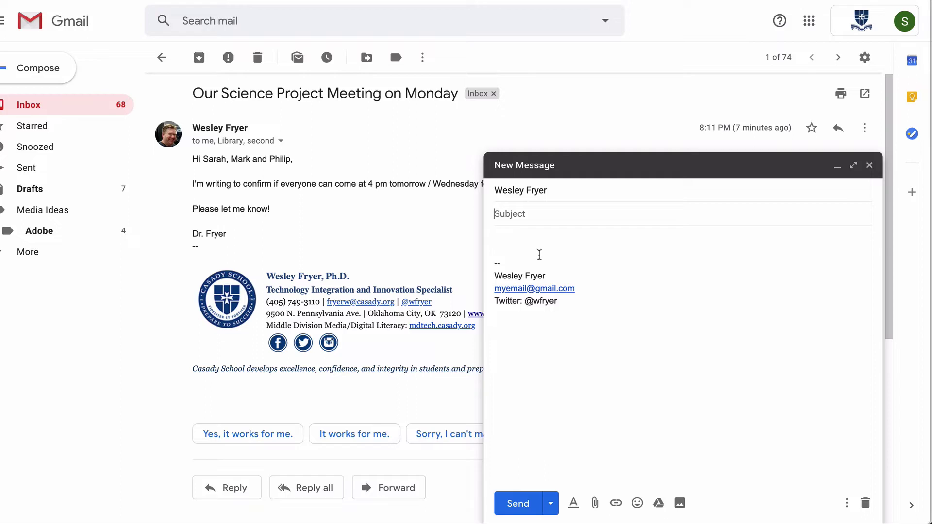
Enter the subject 'Checking in on how you are doing?' and a greeting to the recipient.
text(Checking )
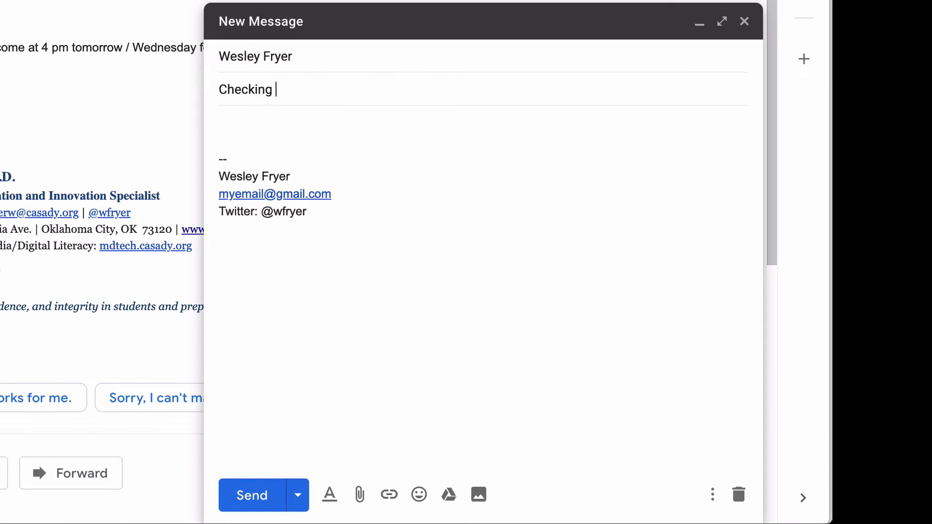
text(in on how you a)
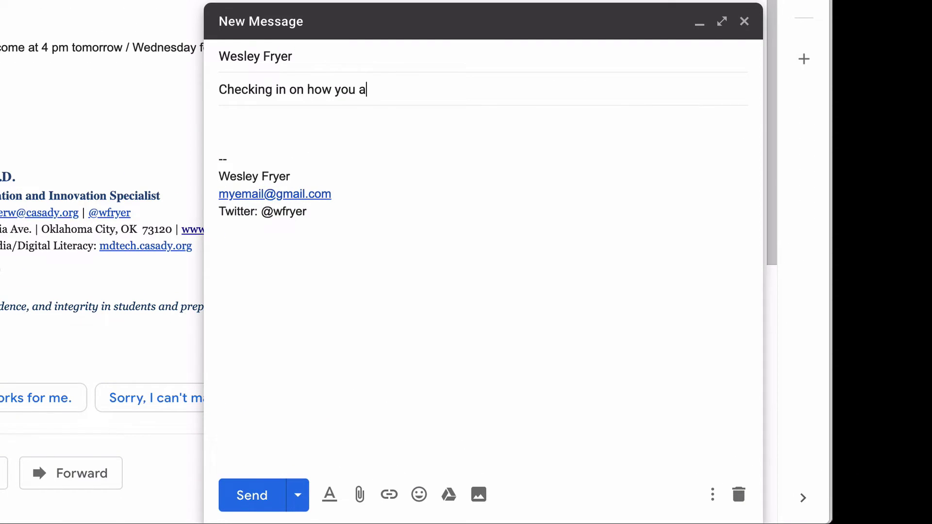
text(re doing?)
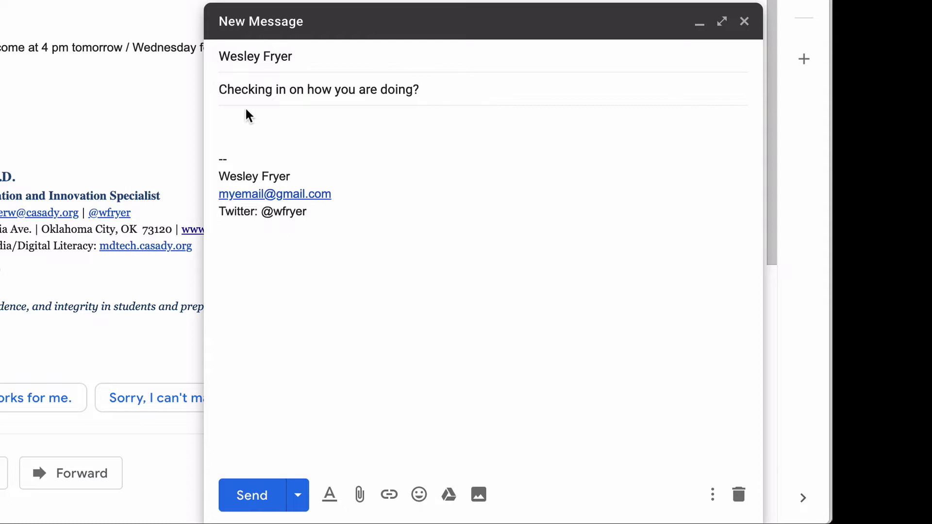
click(246, 119)
text(Hi Wesley)
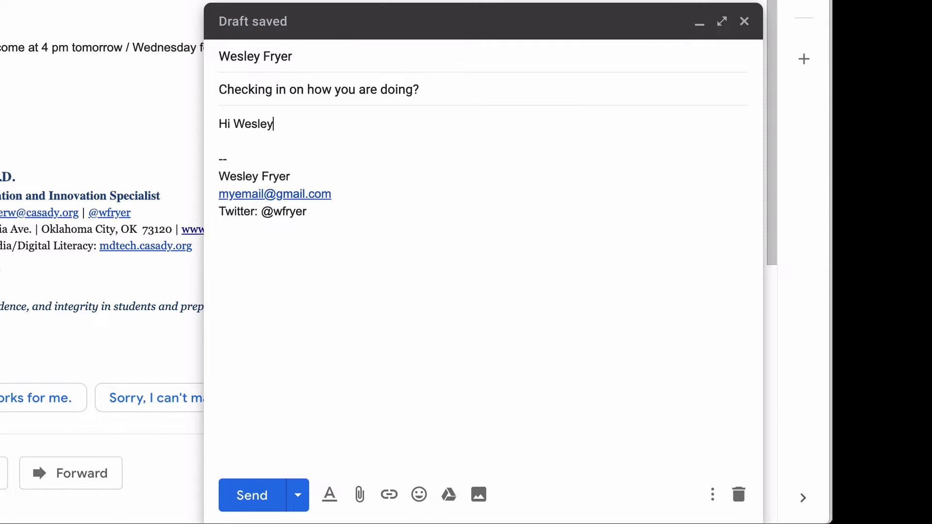
text(:)
key(Return)
key(Return)
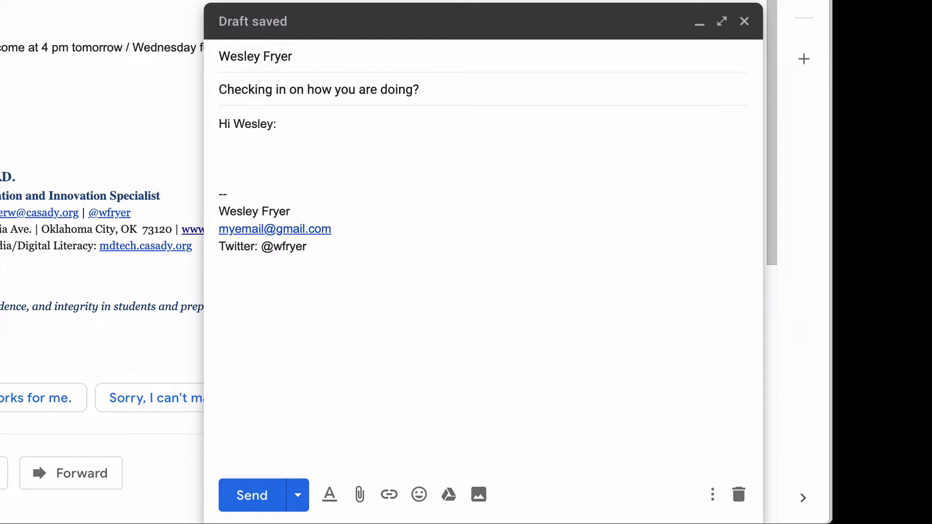
Write the check-in sentence, fixing the typo and accepting the Smart Compose completion.
text(I was just che)
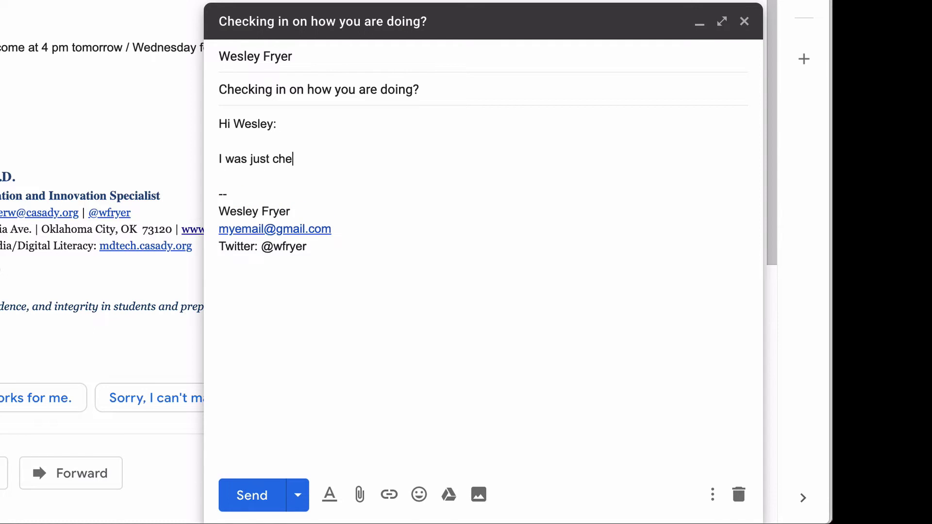
text(cking on how yhou)
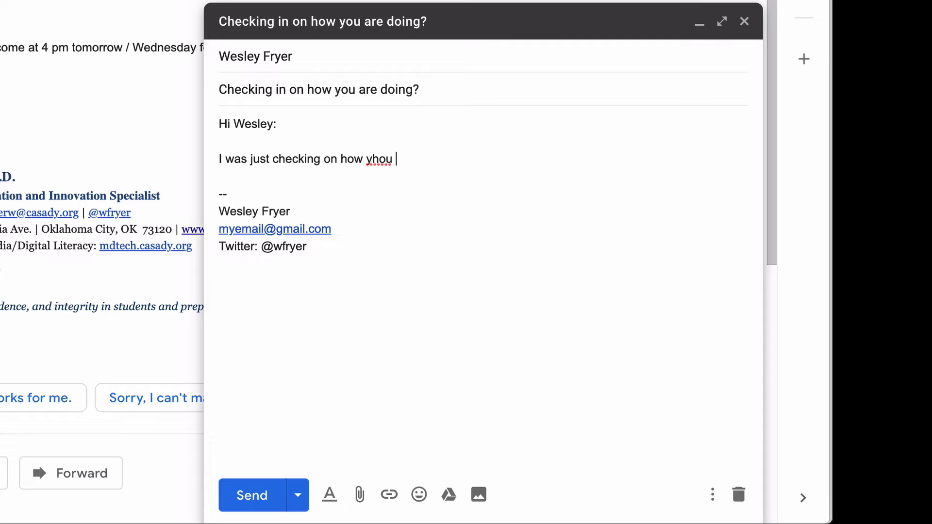
key(BackSpace)
key(BackSpace)
key(BackSpace)
key(BackSpace)
key(Tab)
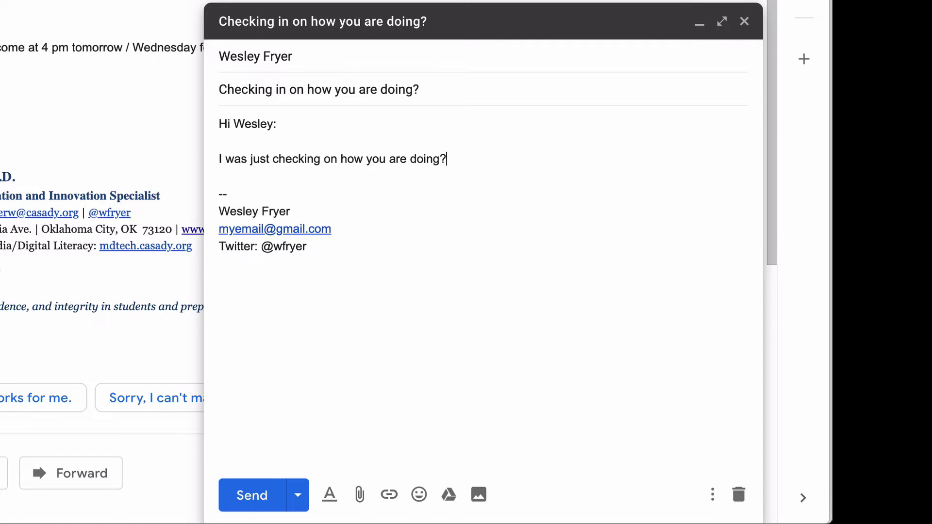
key(Return)
key(Return)
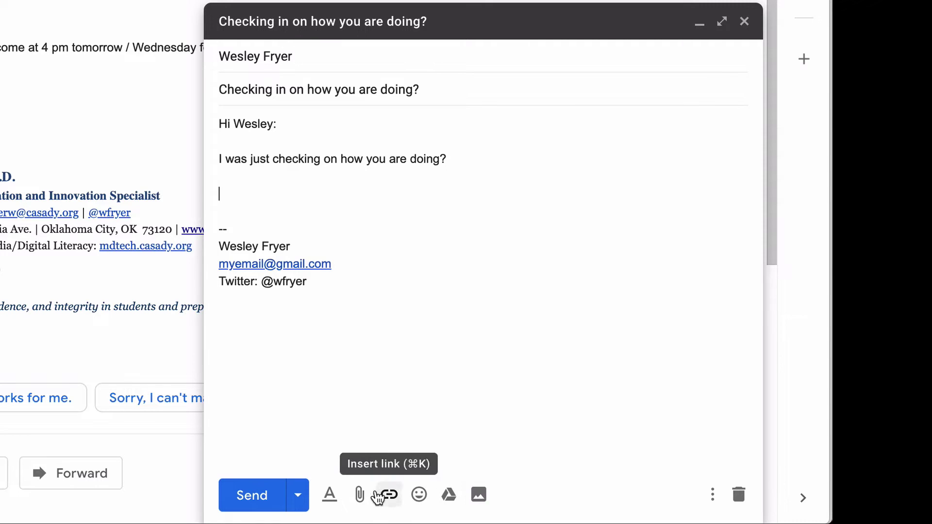
Attach grades.jpg from the Desktop to the message as a file attachment.
click(361, 495)
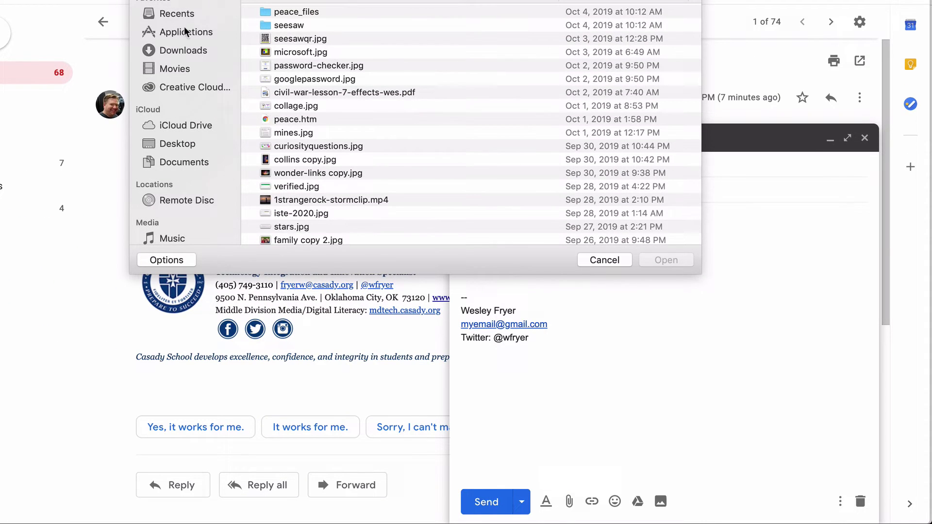
click(181, 147)
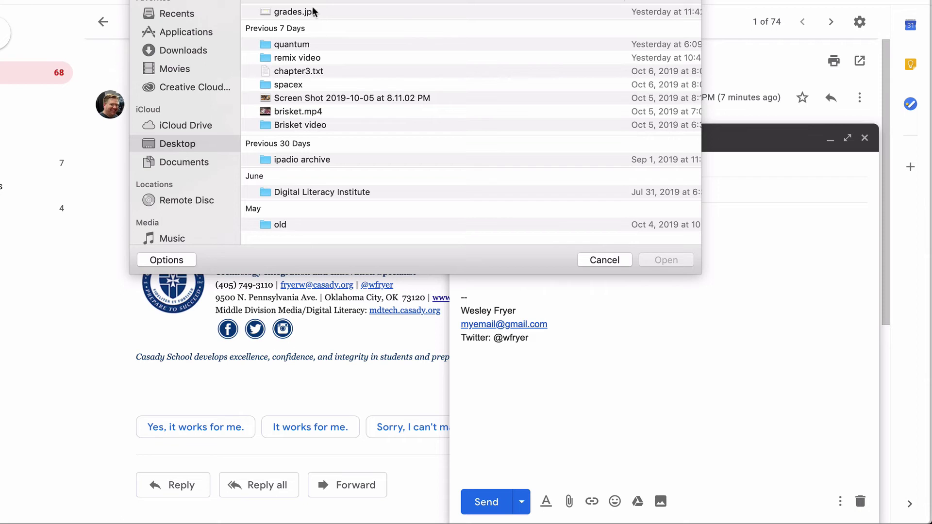
double_click(306, 12)
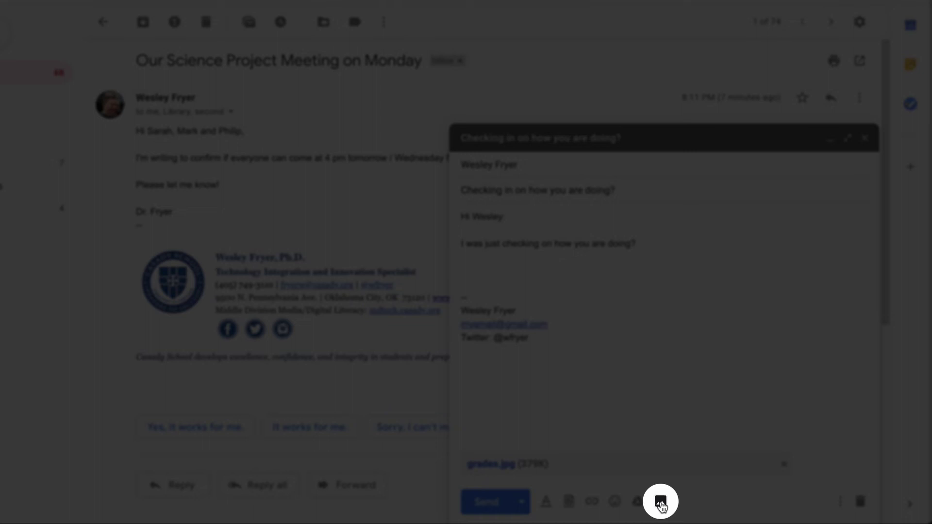
Insert grades.jpg from the Desktop as an inline photo below the check-in sentence.
click(661, 502)
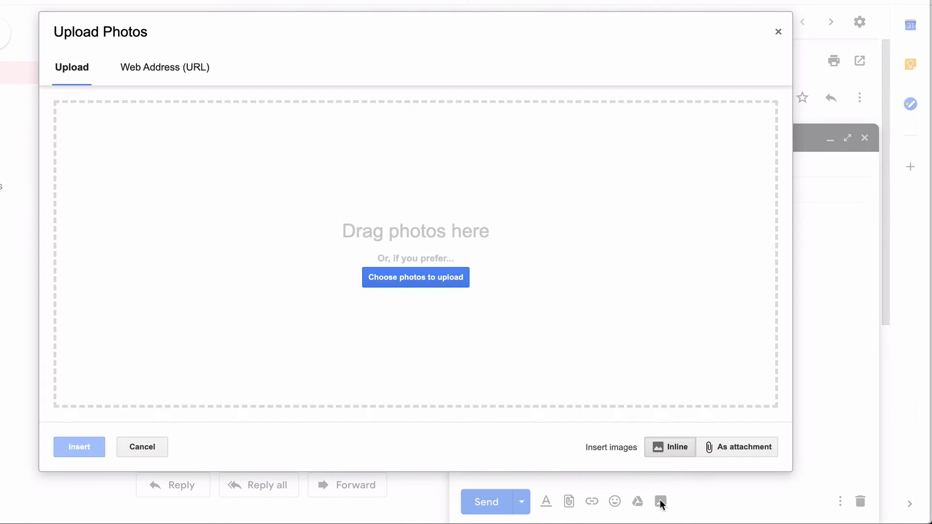
click(398, 281)
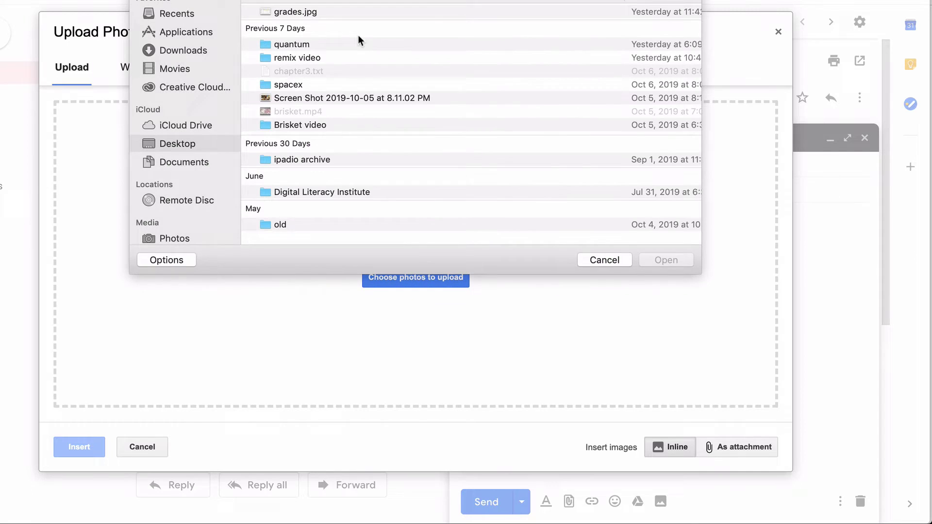
click(301, 14)
click(677, 261)
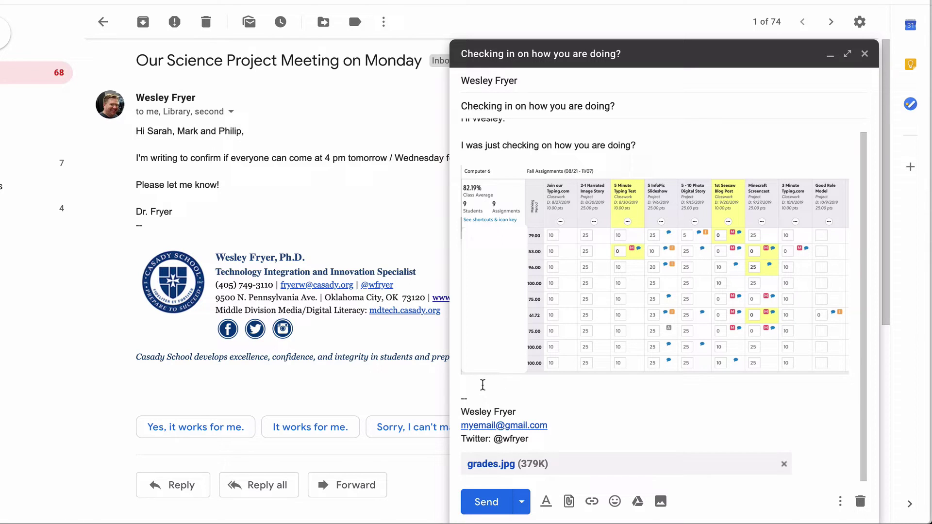
Add the line 'Here is the presentation from today's lesson:' below the image.
key(Return)
key(Return)
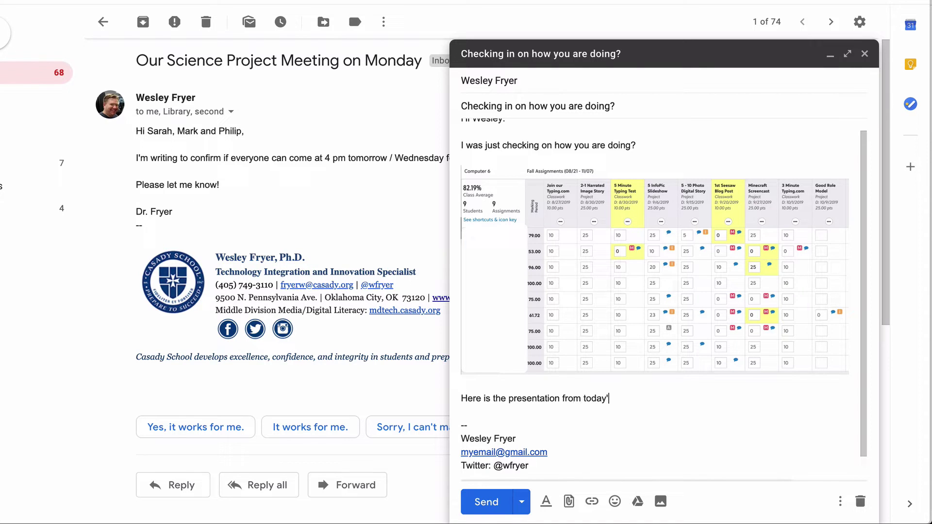
text(Here is the presentation from today's lesson:)
key(Return)
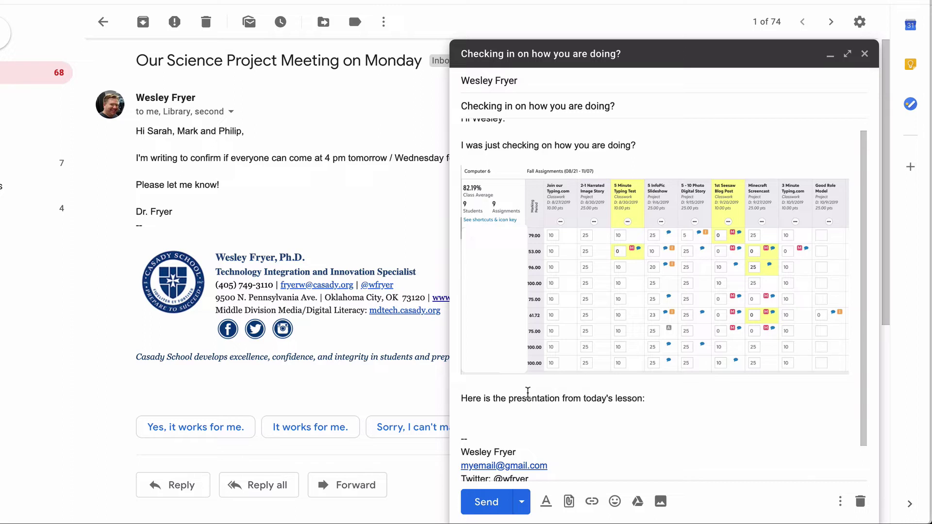
scroll(527, 393, down, 2)
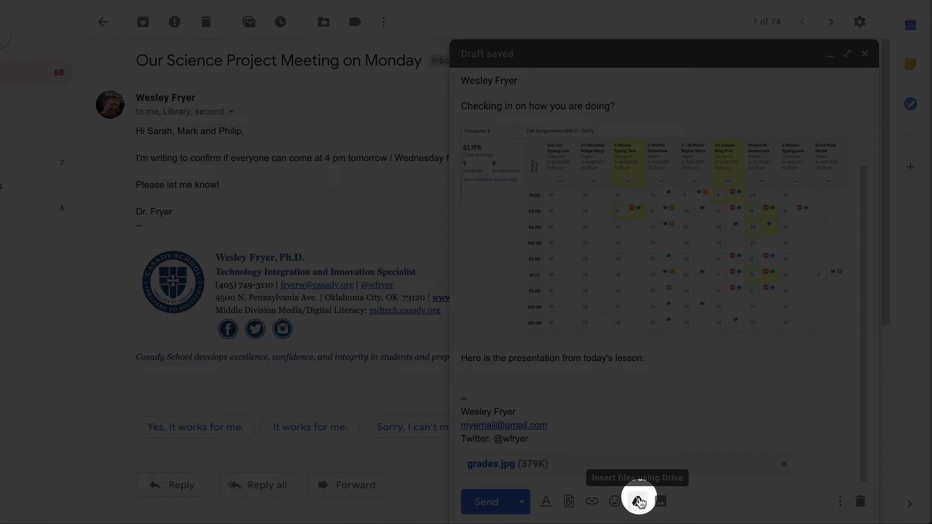
Insert a Drive link to 'Day 4 Slideshow - 5th and 6th' from Recent files.
click(637, 502)
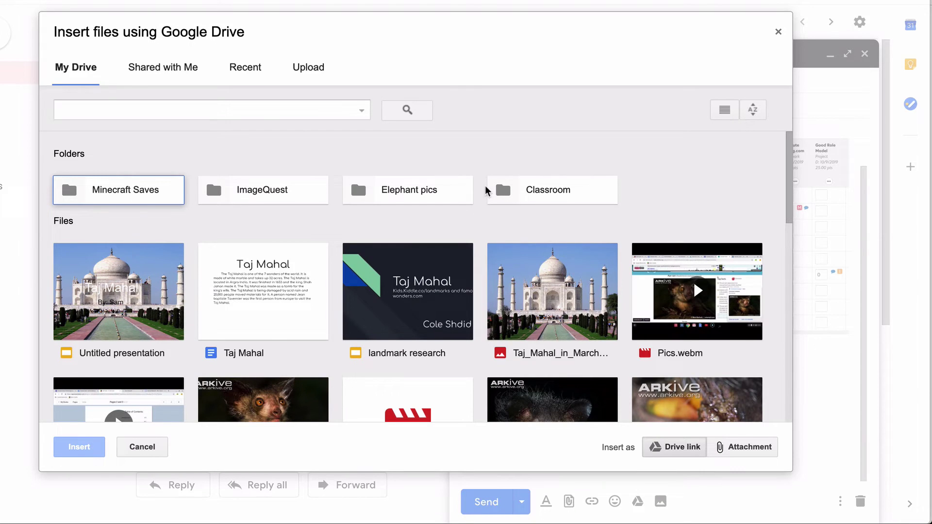
click(241, 75)
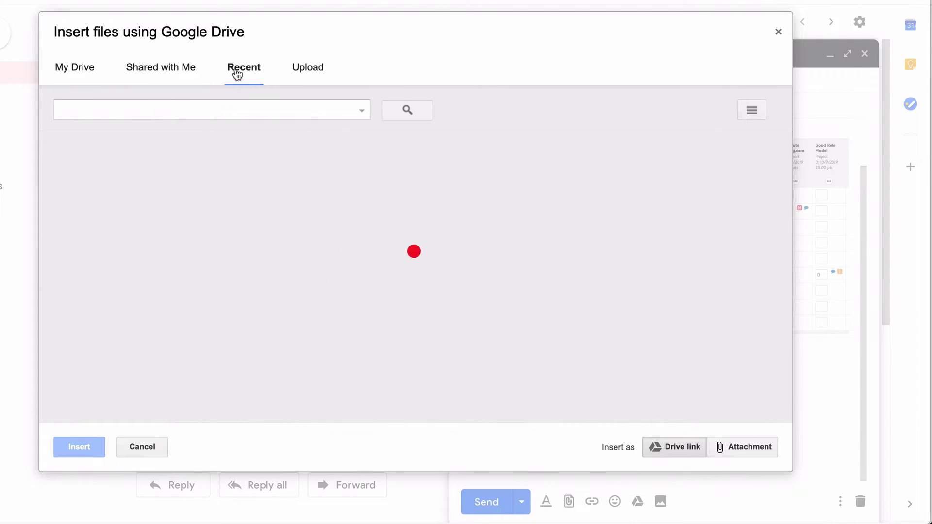
scroll(237, 269, down, 5)
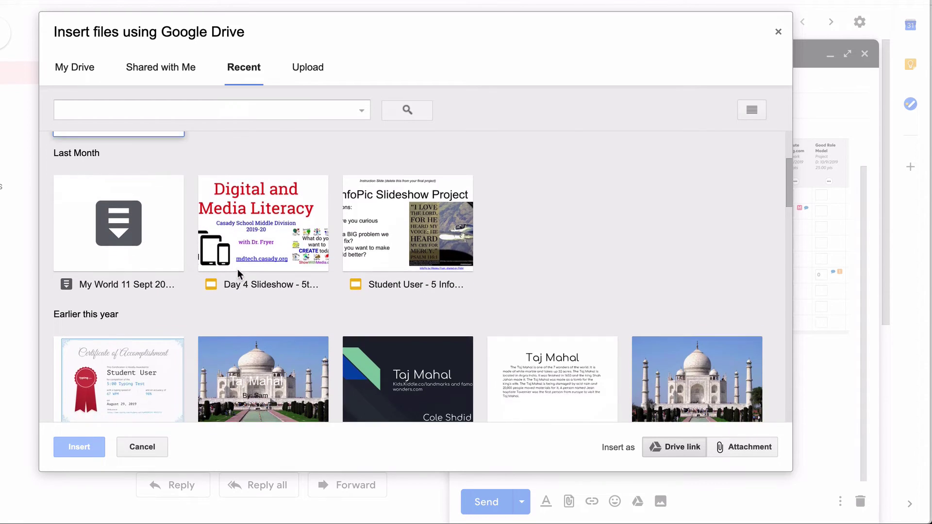
click(271, 187)
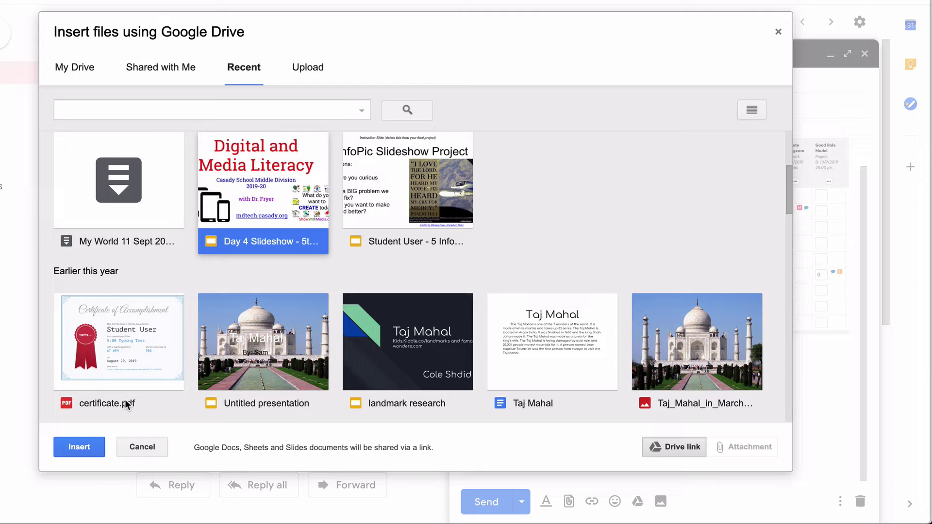
click(80, 446)
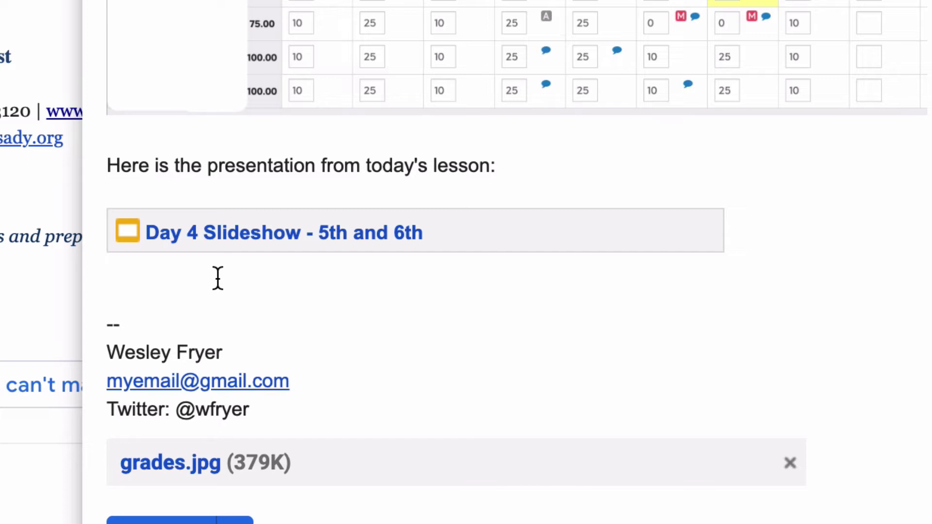
key(Return)
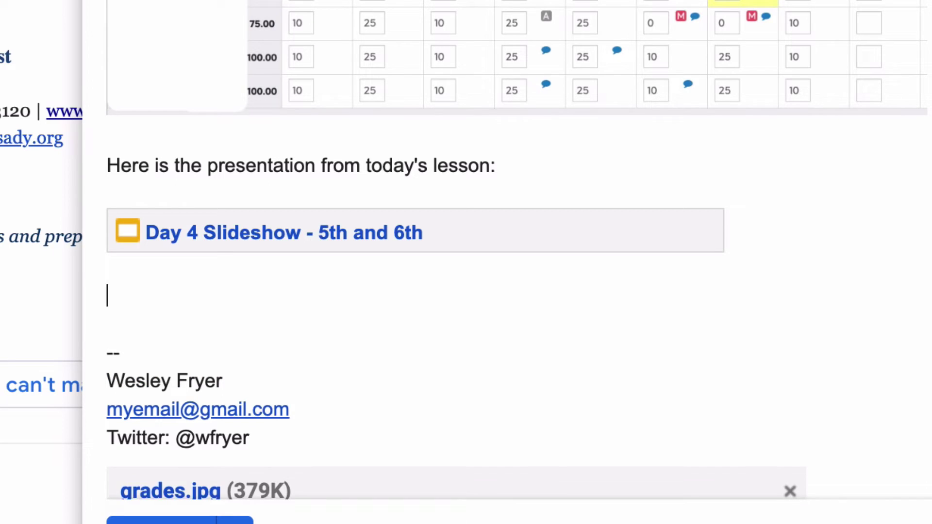
scroll(285, 420, down, 1)
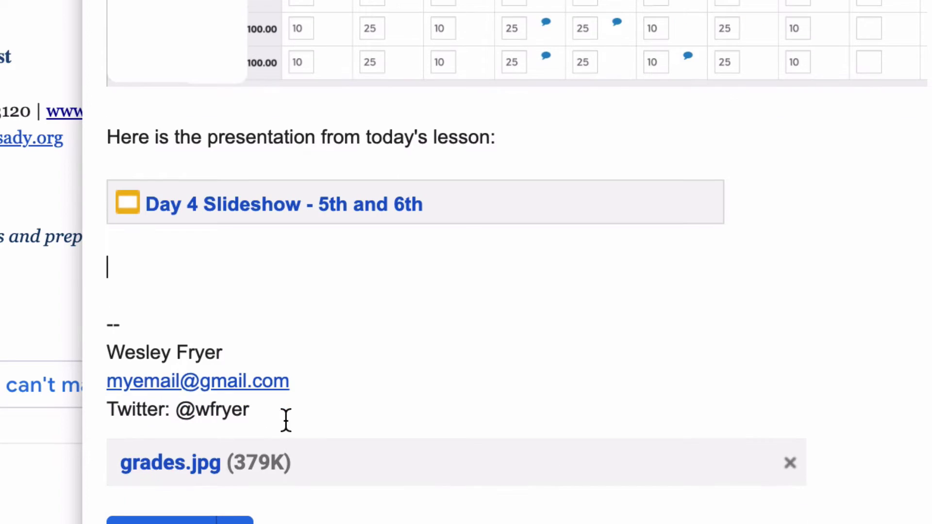
Remove the grades.jpg attachment and add 'Have a great day!' below the slideshow link.
click(790, 463)
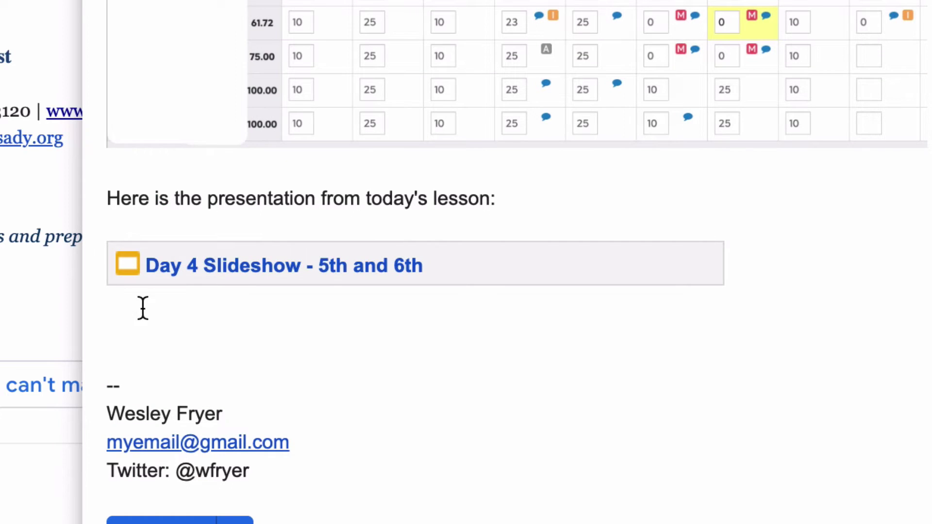
click(133, 327)
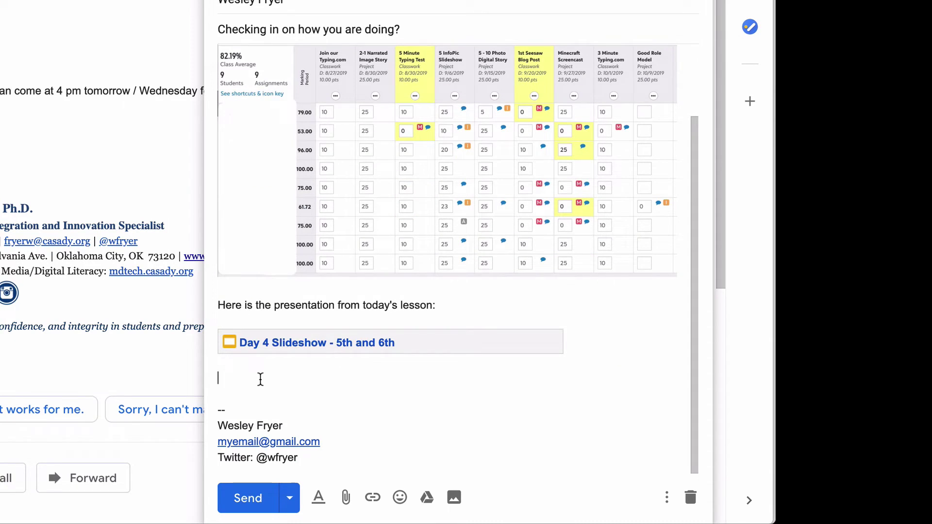
text(Have a great day)
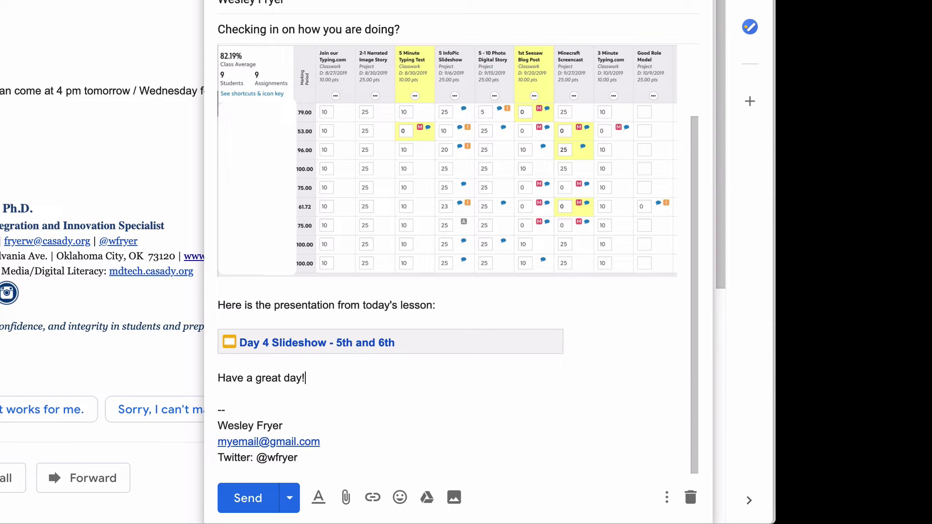
text(!)
key(Return)
key(Return)
scroll(272, 397, down, 1)
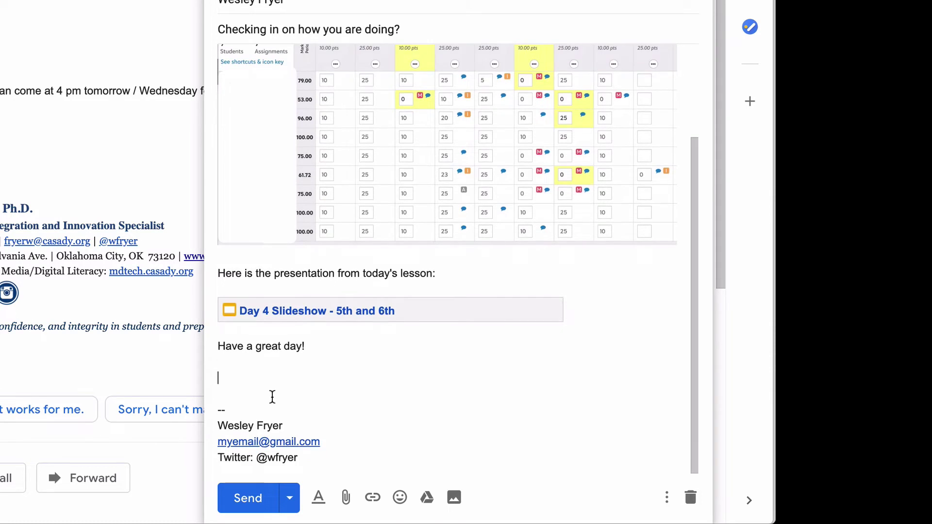
click(454, 497)
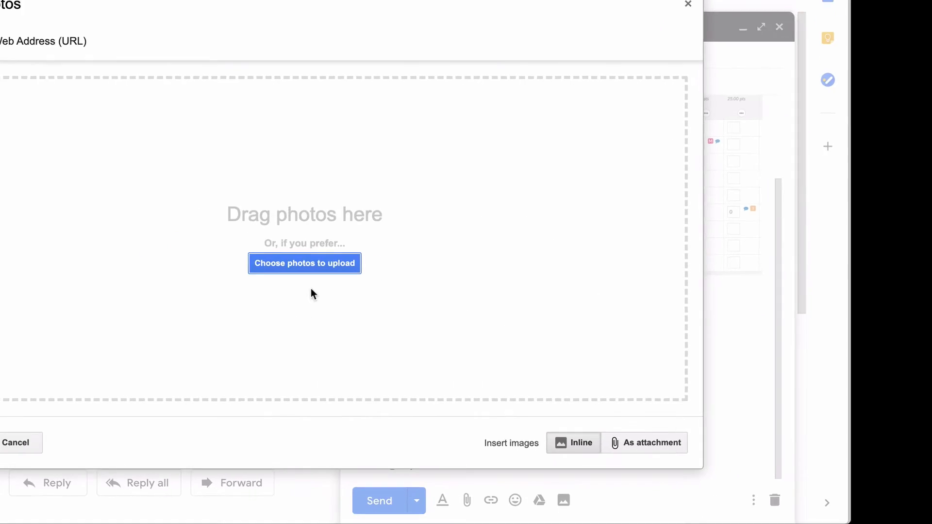
Upload excited.gif from the old folder inline beneath 'Have a great day!'.
click(448, 302)
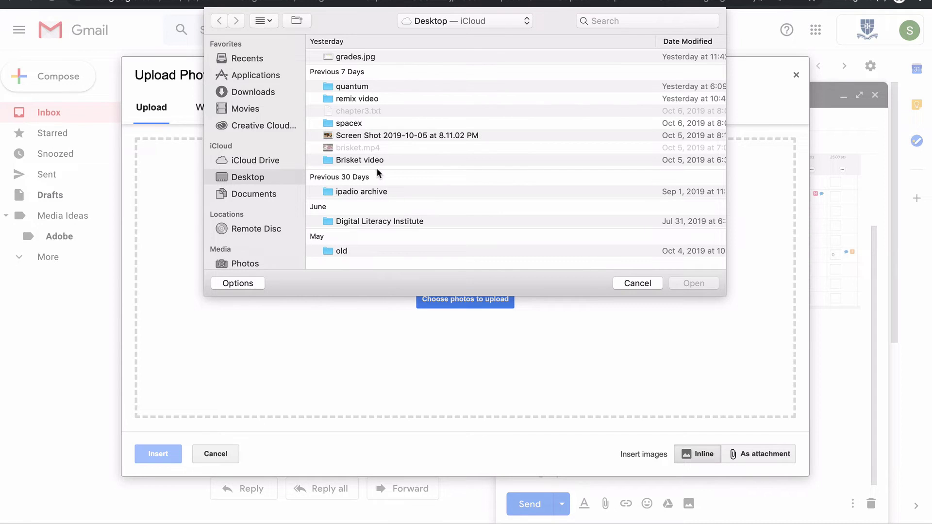
double_click(330, 251)
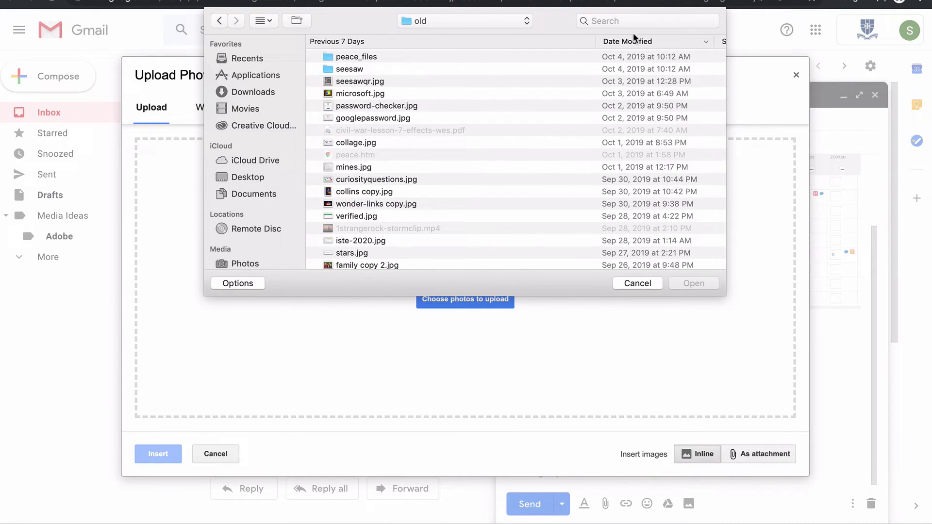
click(601, 21)
text(gif)
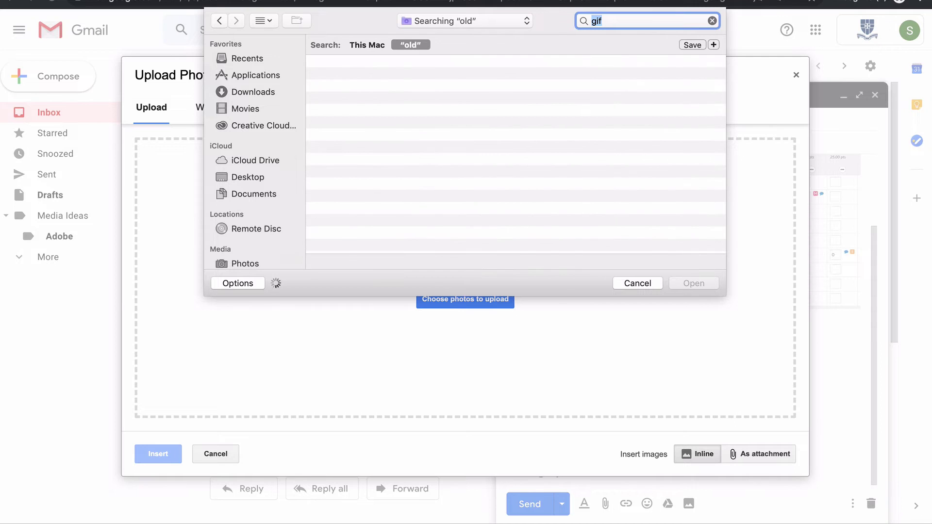
double_click(369, 102)
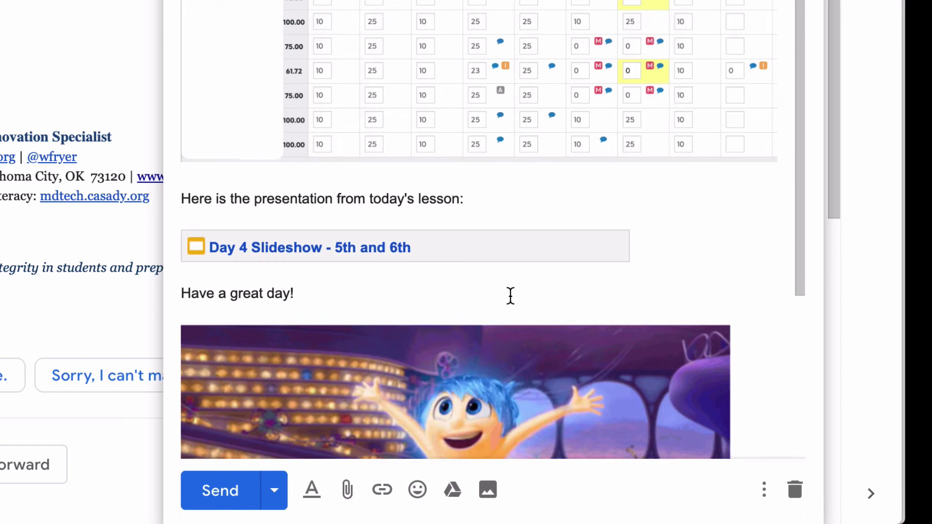
scroll(510, 296, down, 6)
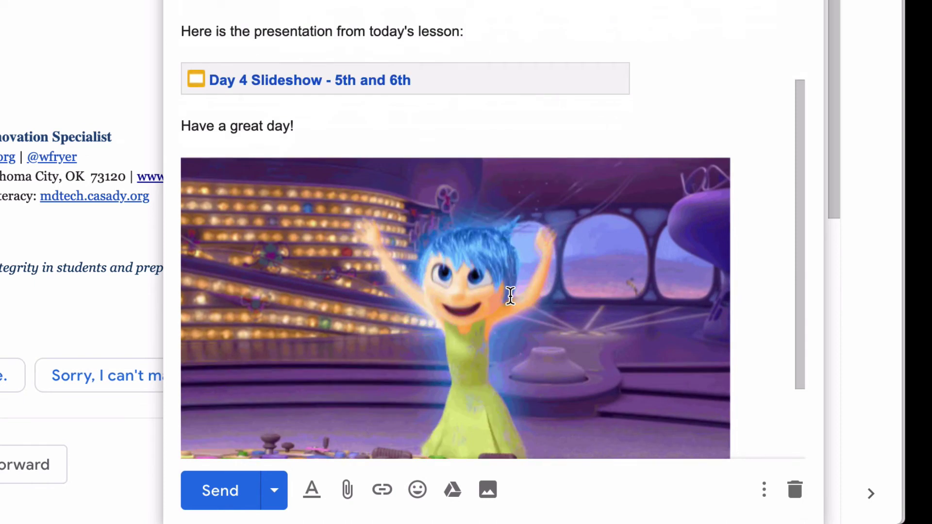
Sign off with the sender's name on a new line below the GIF.
scroll(404, 290, down, 1)
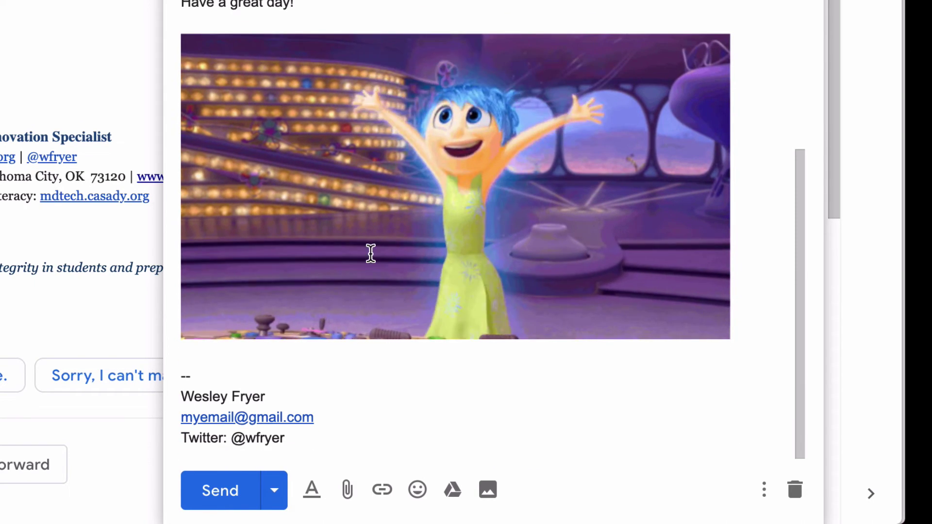
click(187, 358)
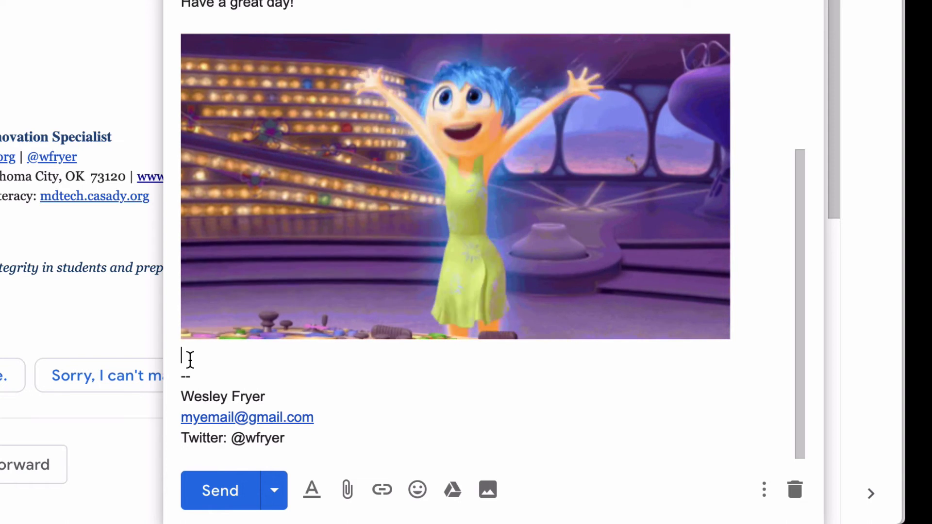
key(Return)
text(Wes)
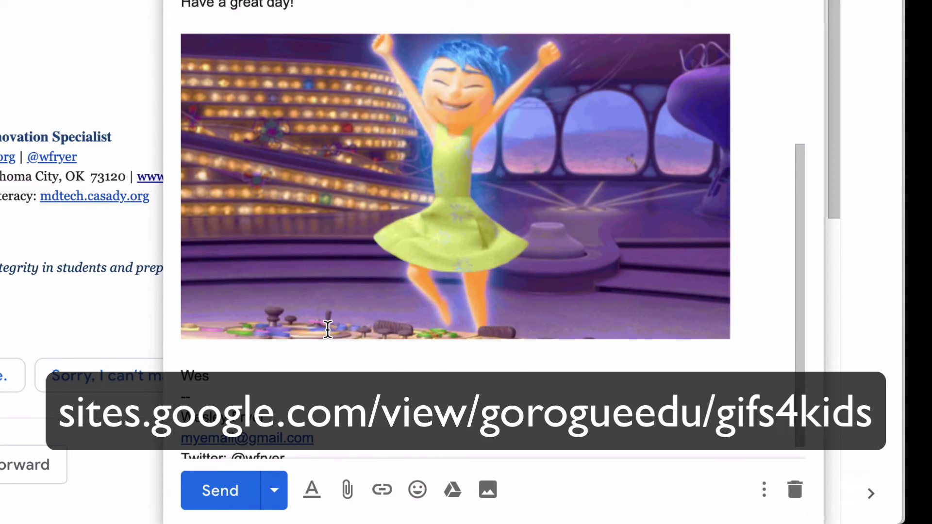
Show the 'Organizing with Labels' slide in Slides, then bring Gmail back in front.
scroll(327, 326, up, 1)
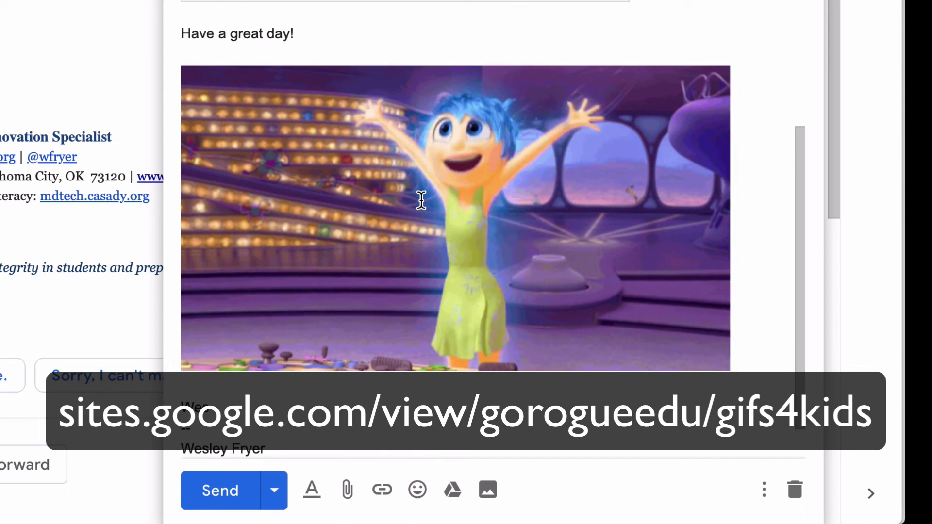
scroll(421, 200, up, 8)
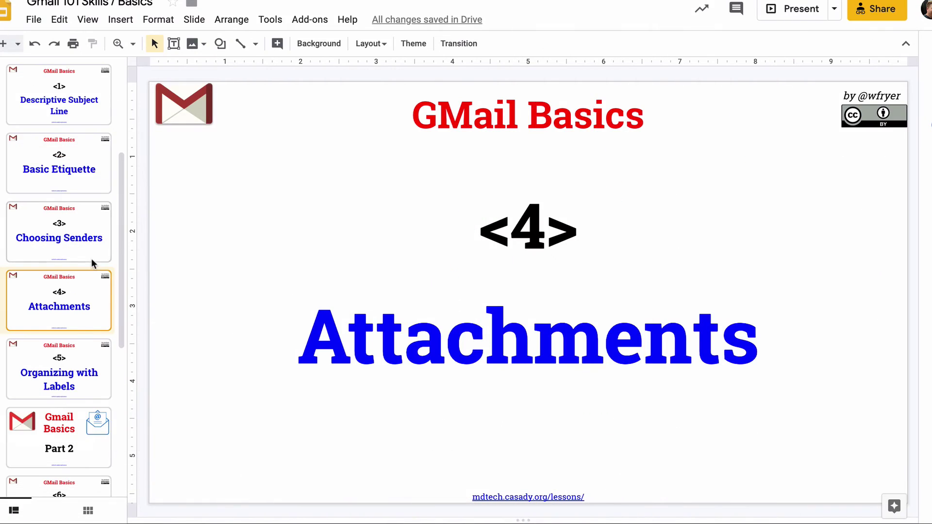
click(69, 363)
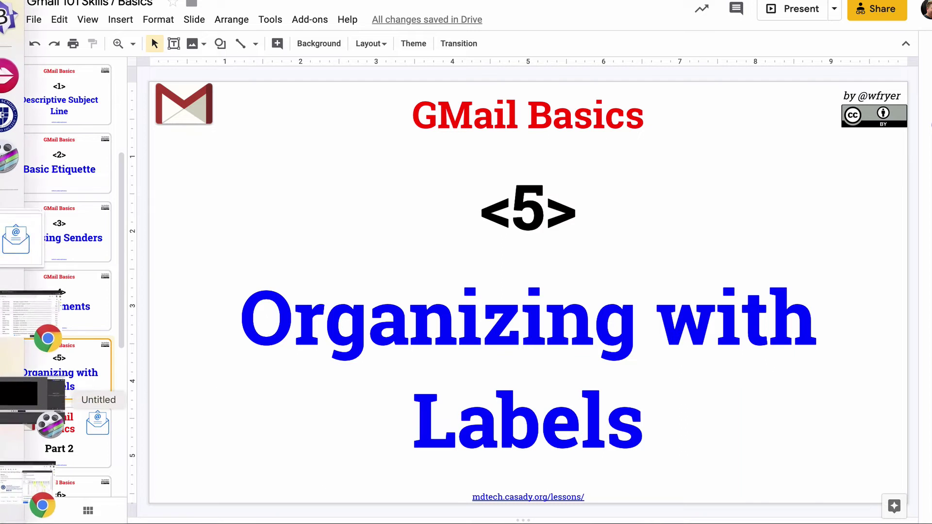
click(29, 437)
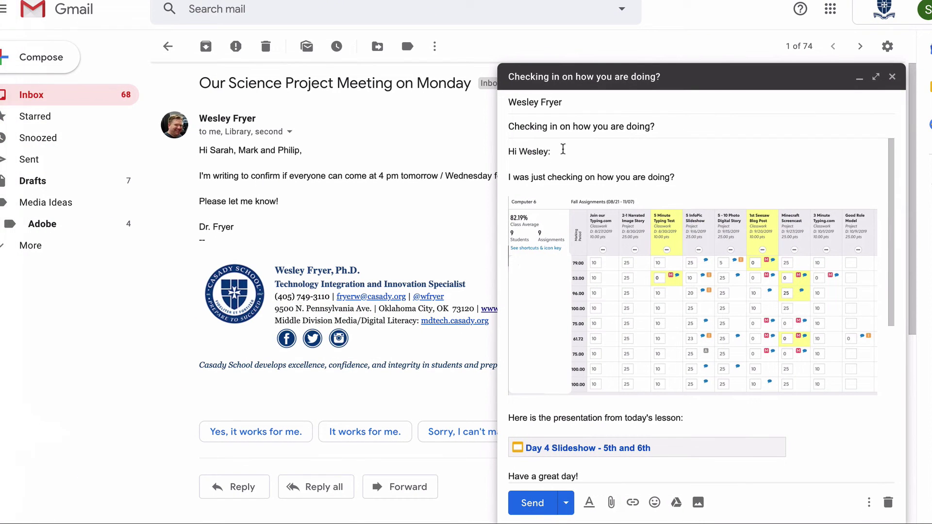
Minimize the check-in draft, return to the Inbox list, and focus the mail search bar.
click(859, 79)
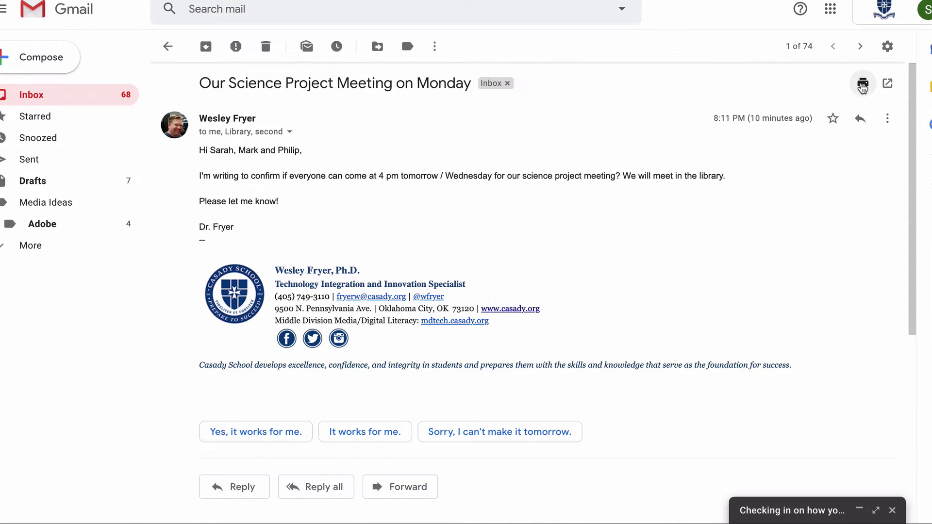
click(58, 101)
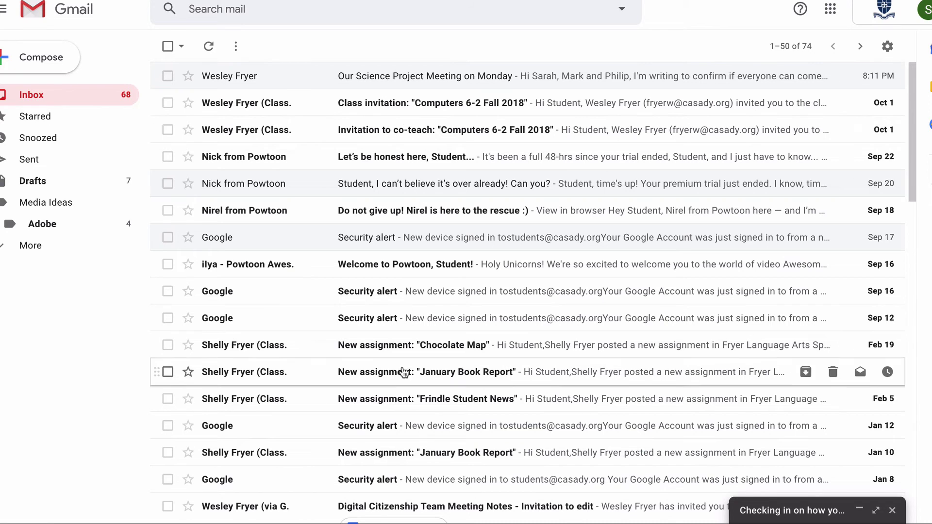
scroll(403, 176, up, 3)
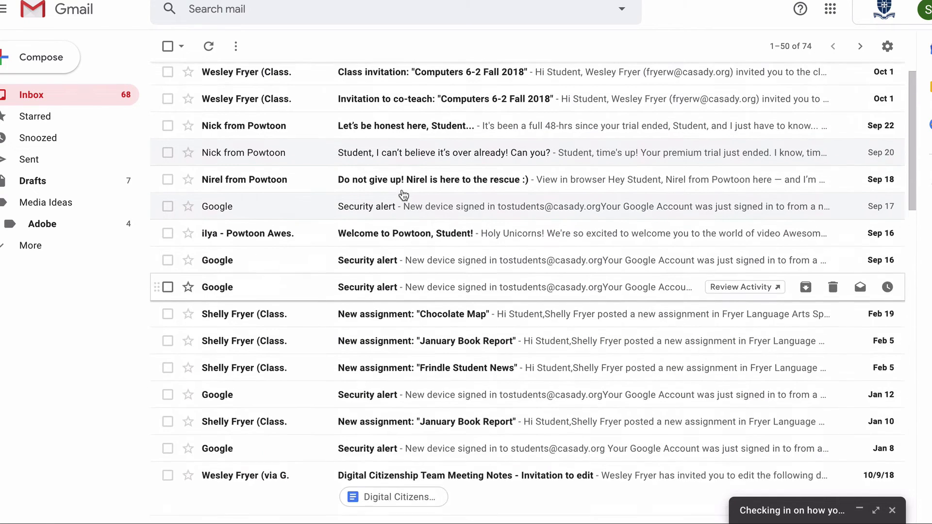
click(308, 12)
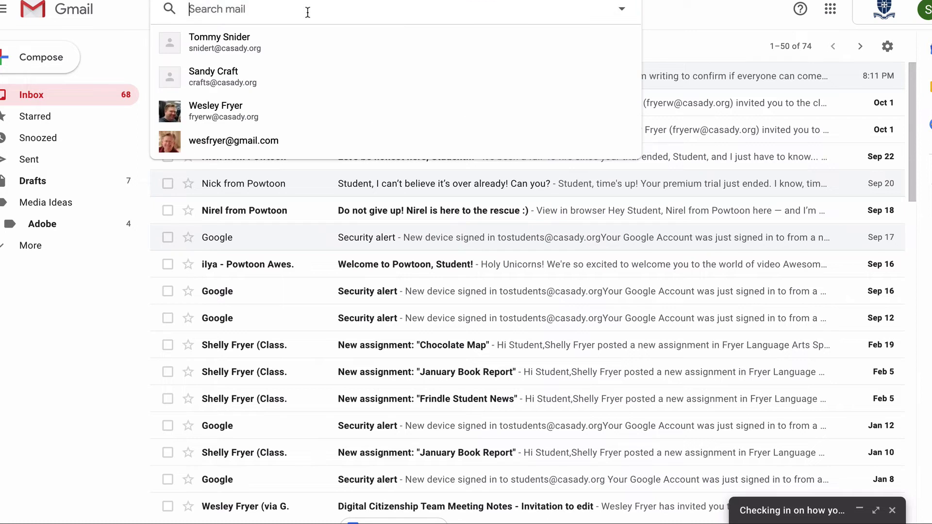
Search 'new assignment', select all 13 results, and delete them to the trash.
text(new assignment)
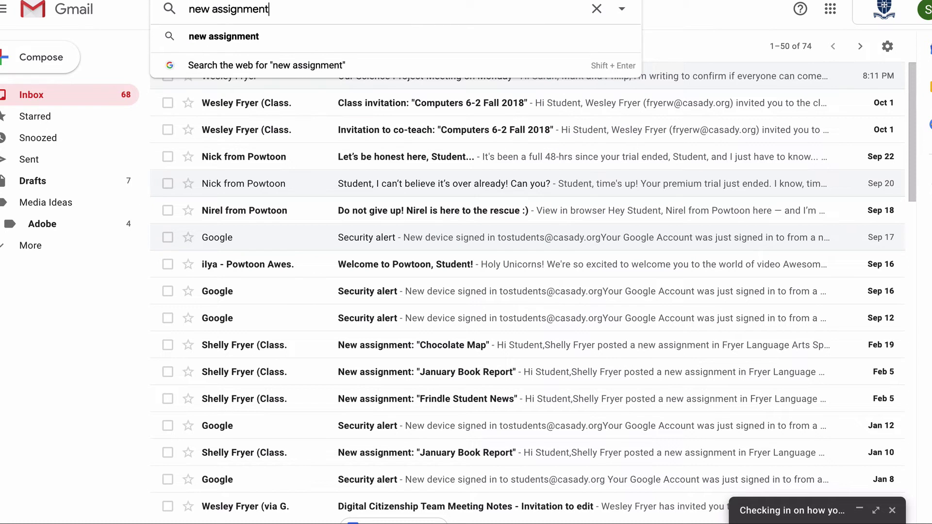
key(Return)
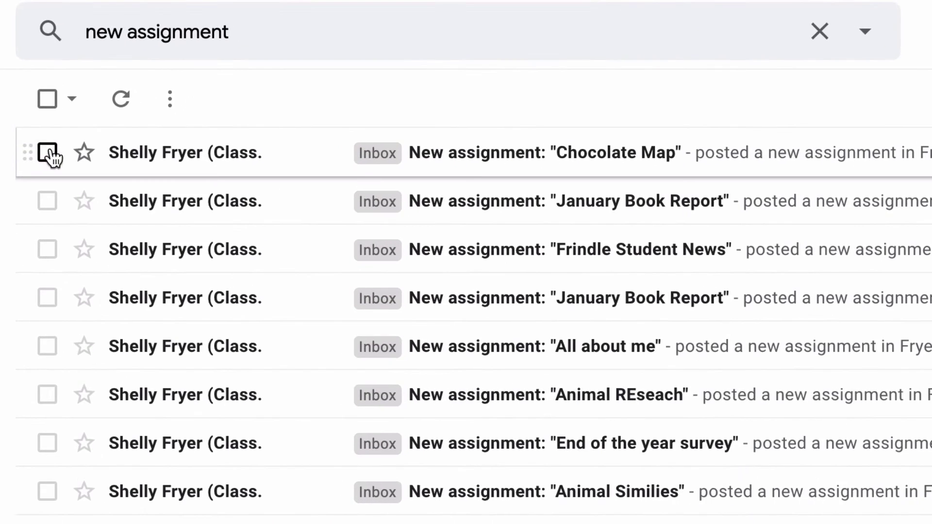
click(167, 76)
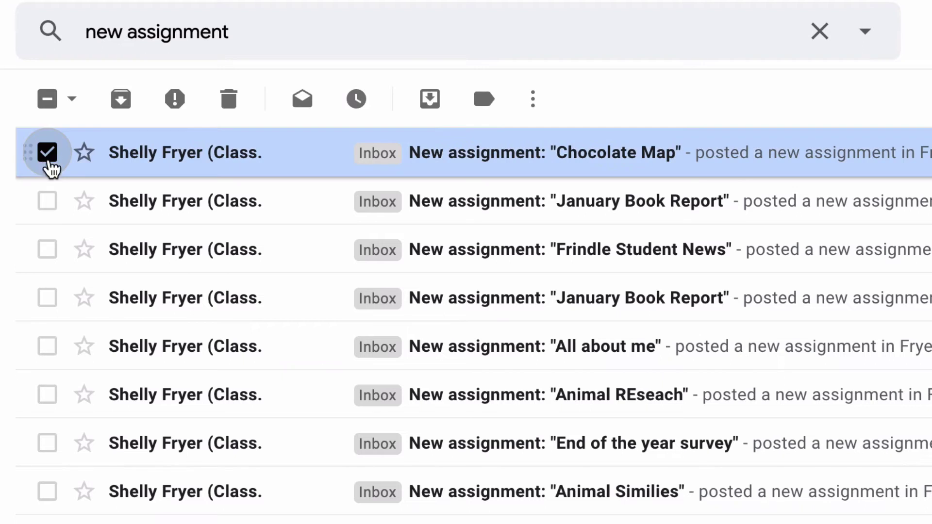
click(47, 201)
click(47, 249)
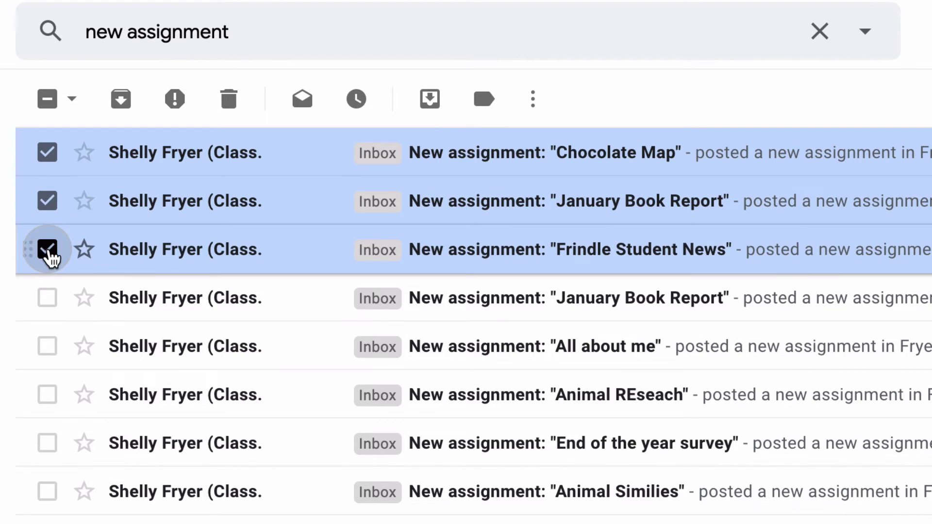
click(47, 101)
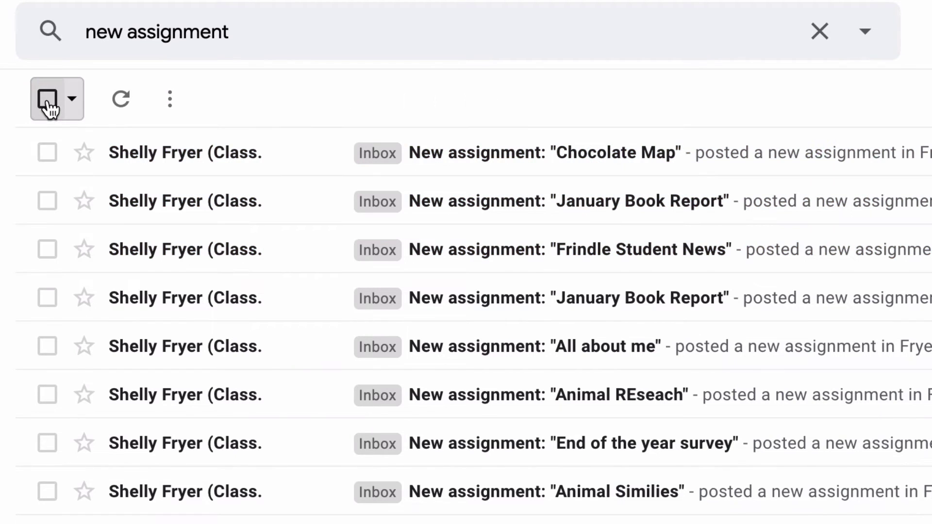
click(47, 101)
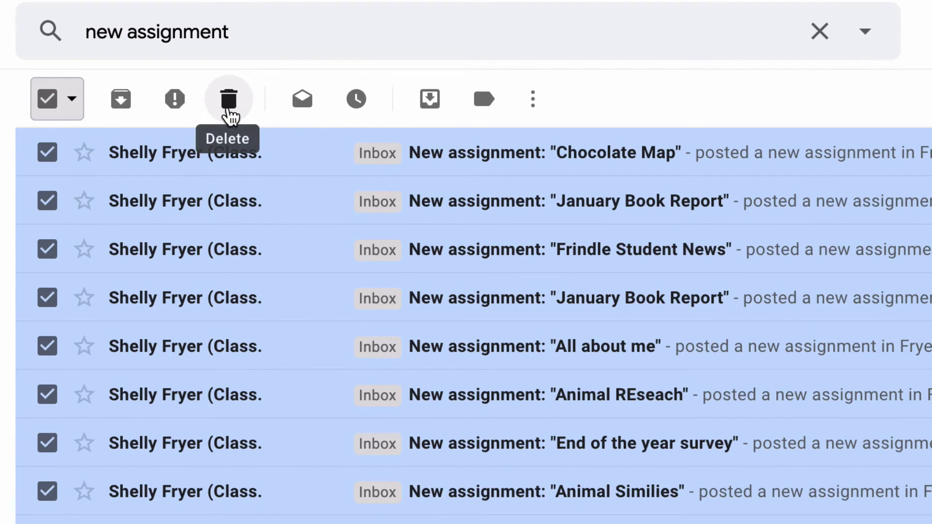
click(230, 110)
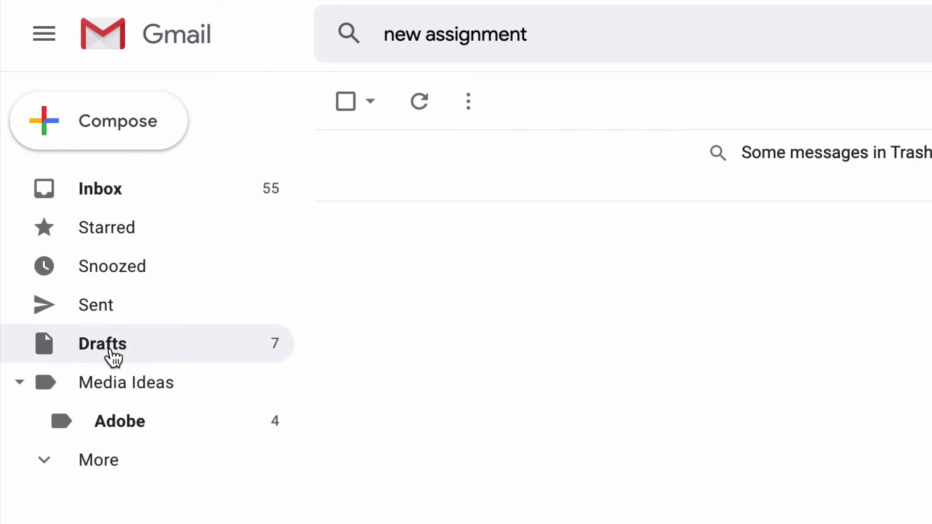
Check the deleted emails in Trash, then return to the Inbox.
click(50, 465)
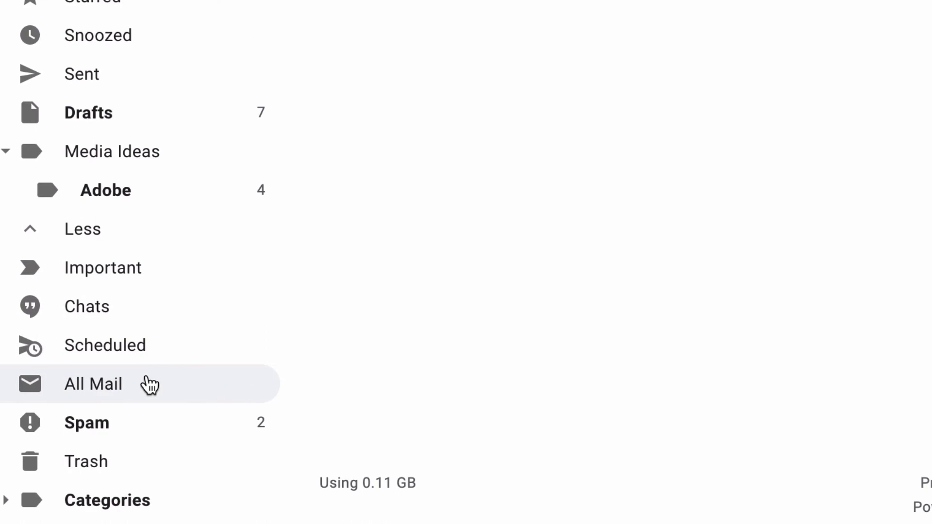
click(108, 465)
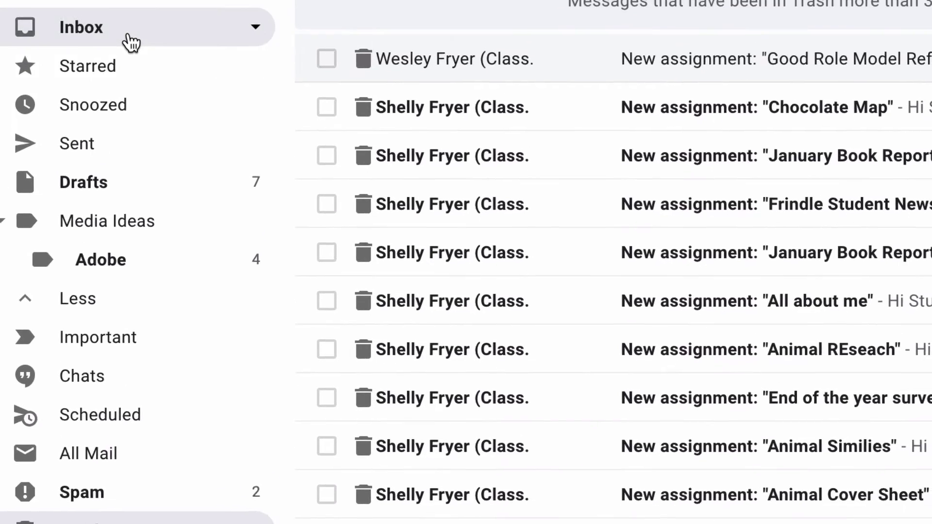
click(130, 41)
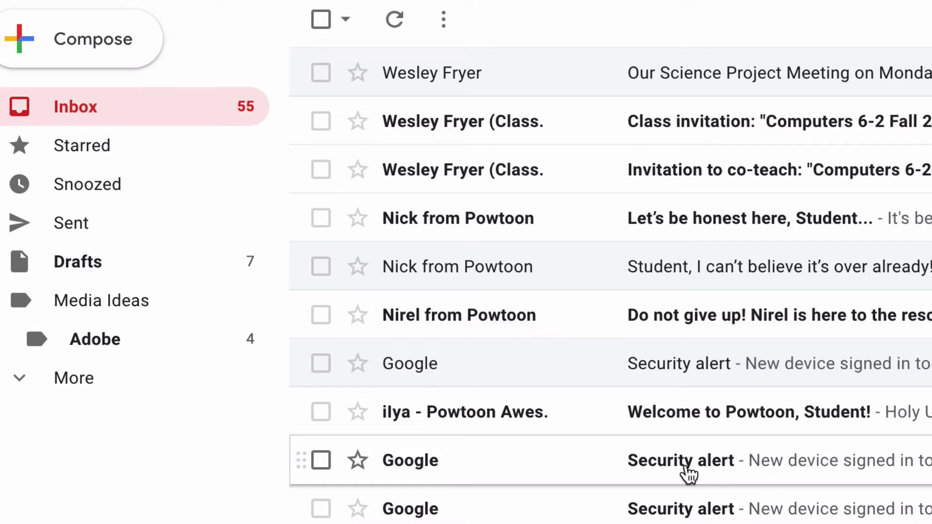
Search for security alert emails, select all the results, and move them to Trash.
click(503, 44)
text(secu)
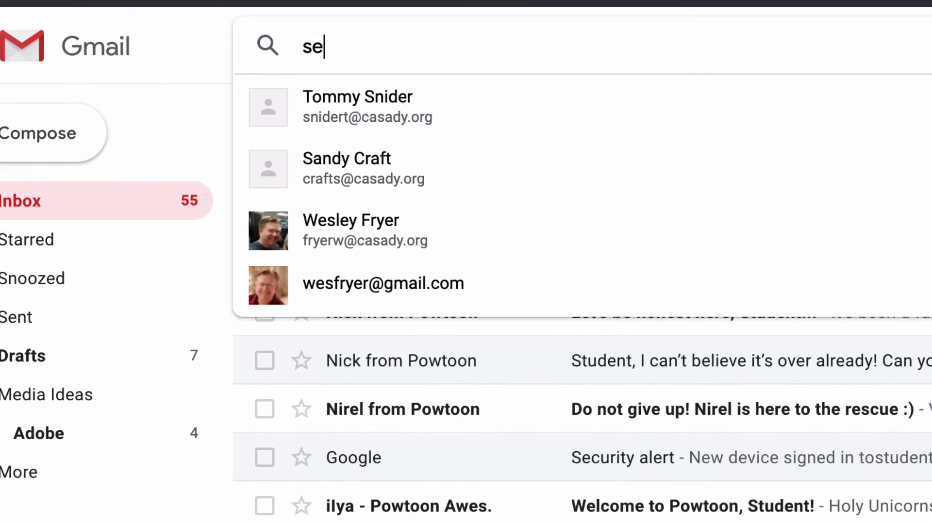
click(551, 96)
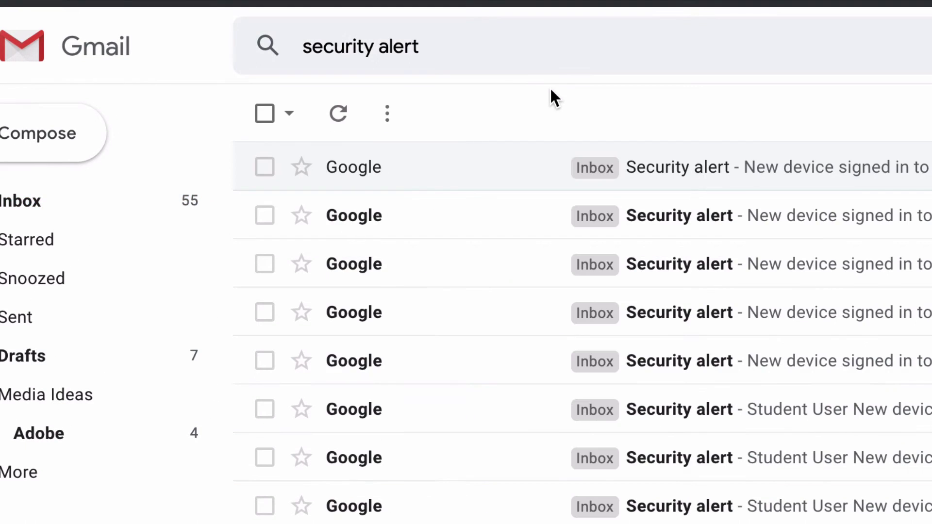
scroll(794, 386, down, 1)
scroll(793, 387, down, 2)
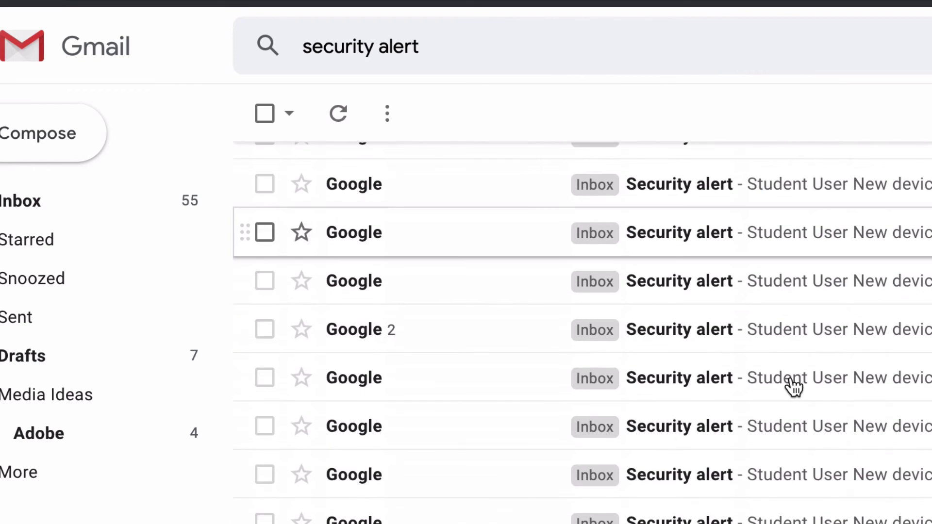
scroll(793, 387, up, 10)
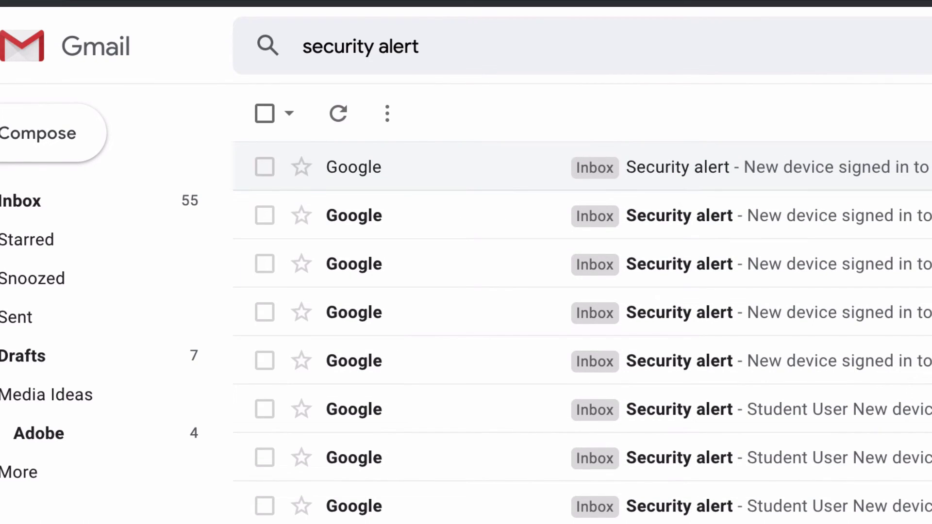
click(268, 116)
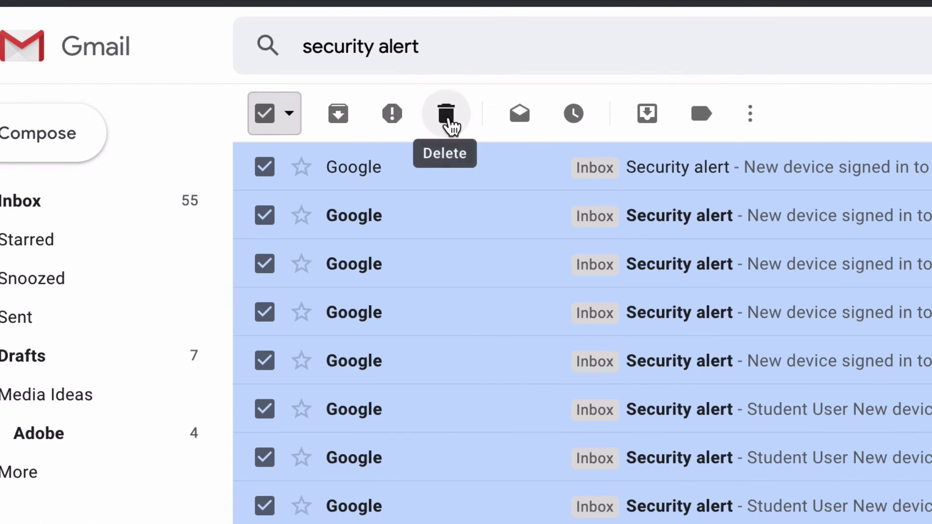
click(448, 116)
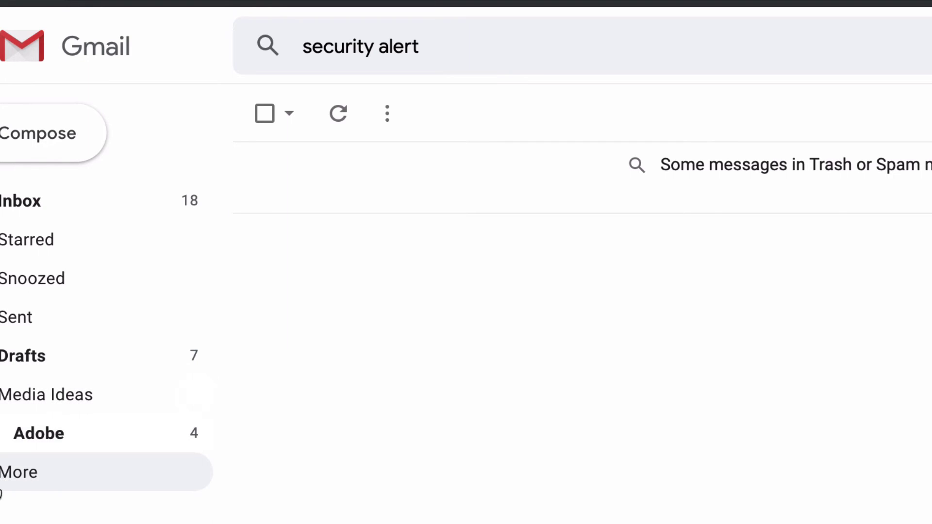
View the Good Role Model Reflection email in Trash, then return to the inbox.
click(29, 478)
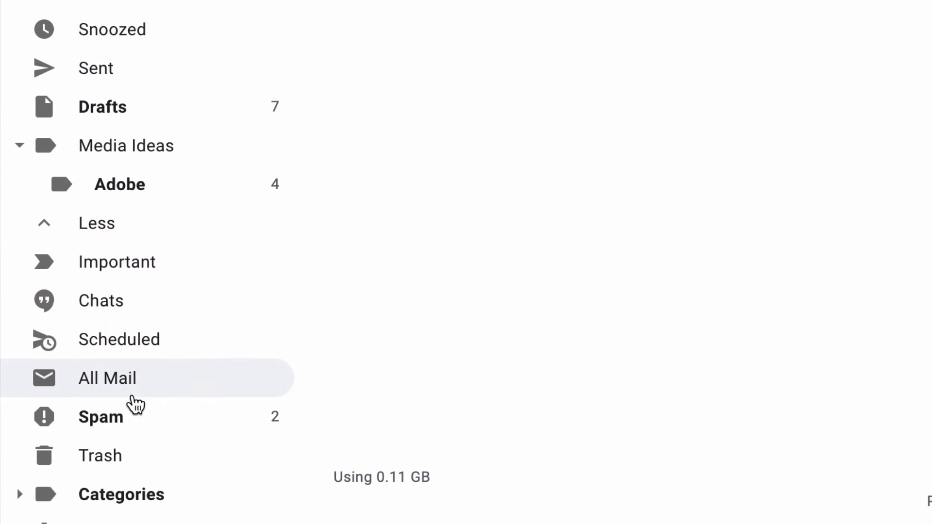
click(126, 456)
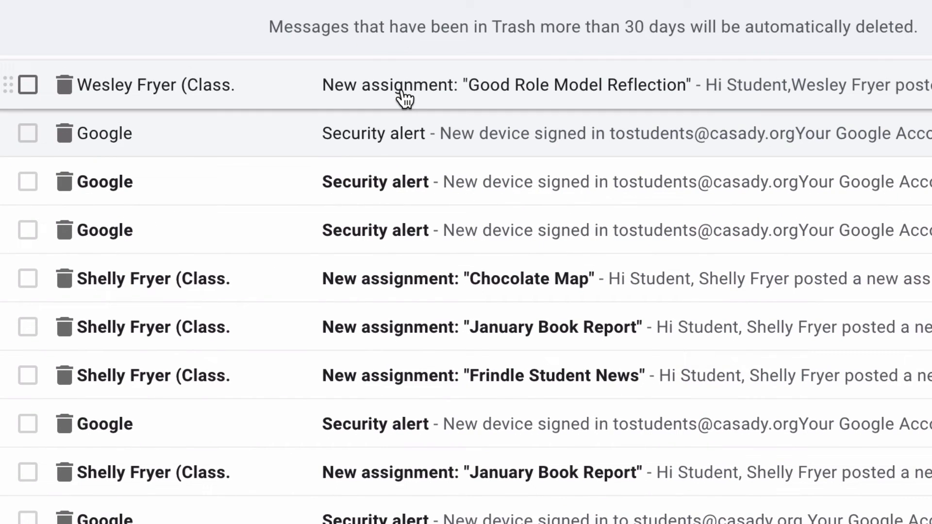
click(404, 95)
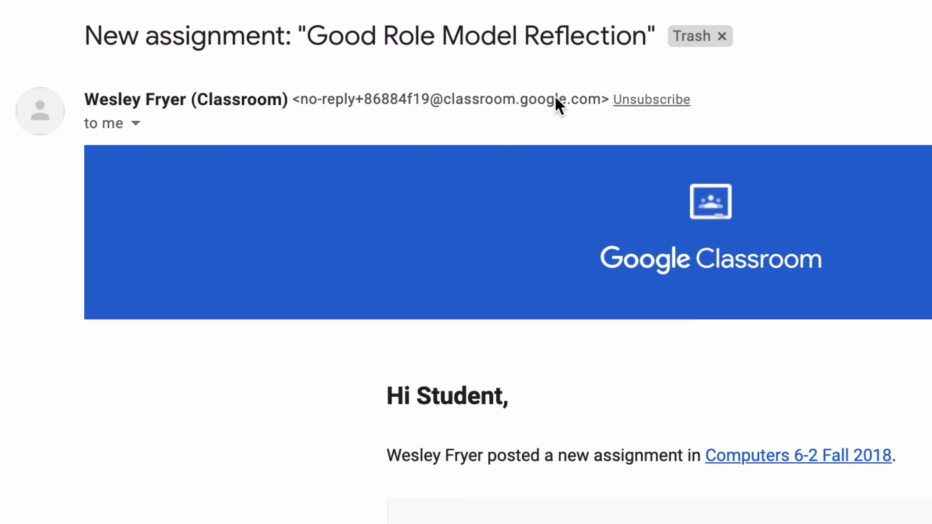
click(86, 130)
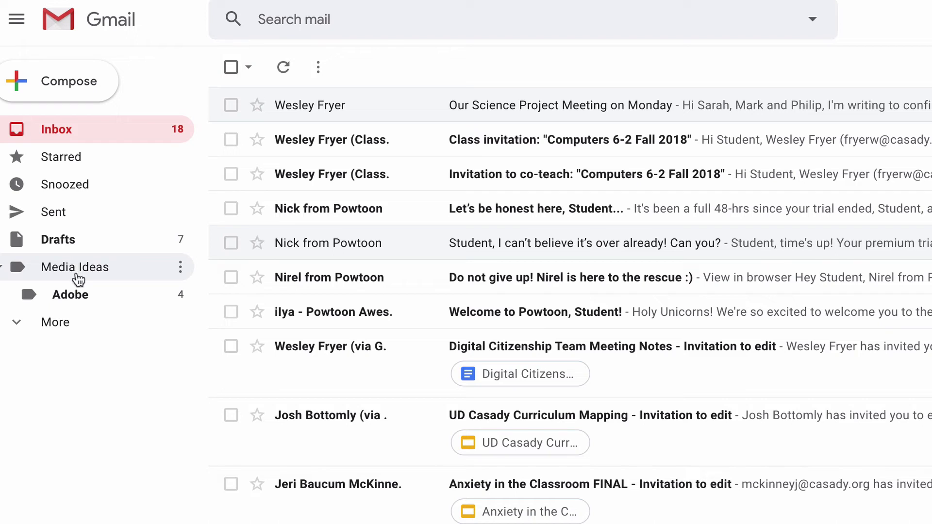
Look through the Adobe and Media Ideas label views, then go back to the inbox.
click(94, 301)
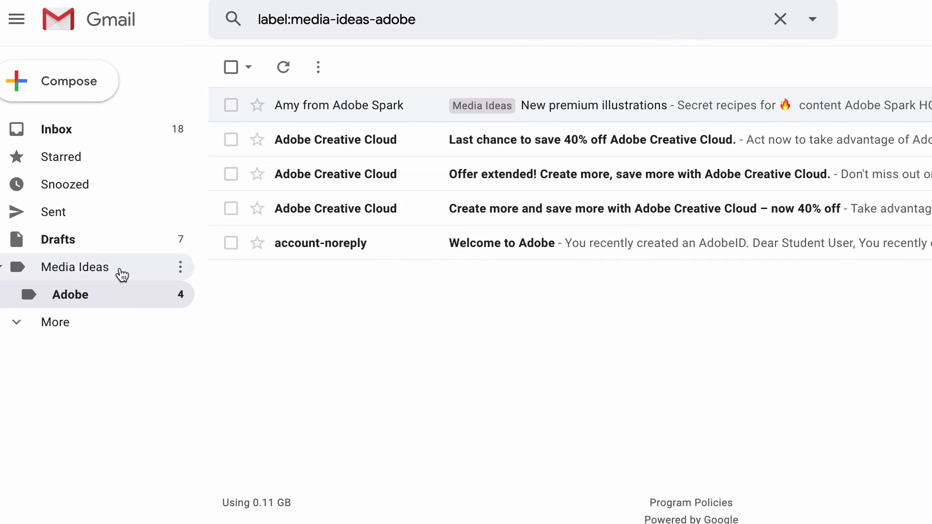
click(103, 275)
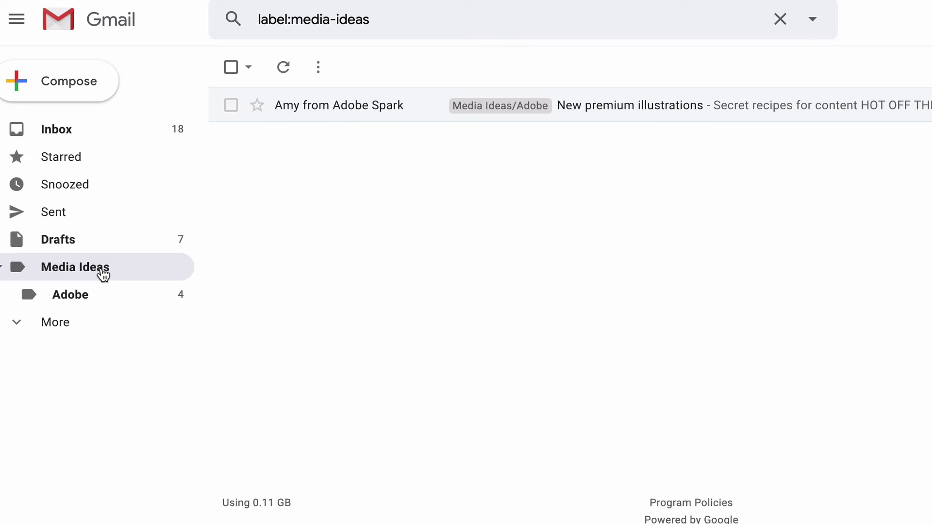
click(82, 132)
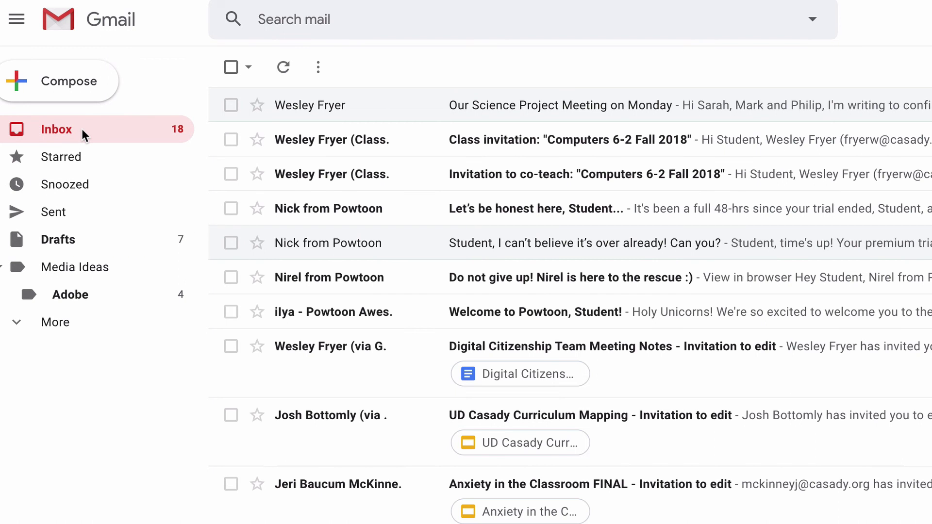
Open the Powtoon email 'Student, I can't believe it's over already! Can you?'.
scroll(593, 348, down, 5)
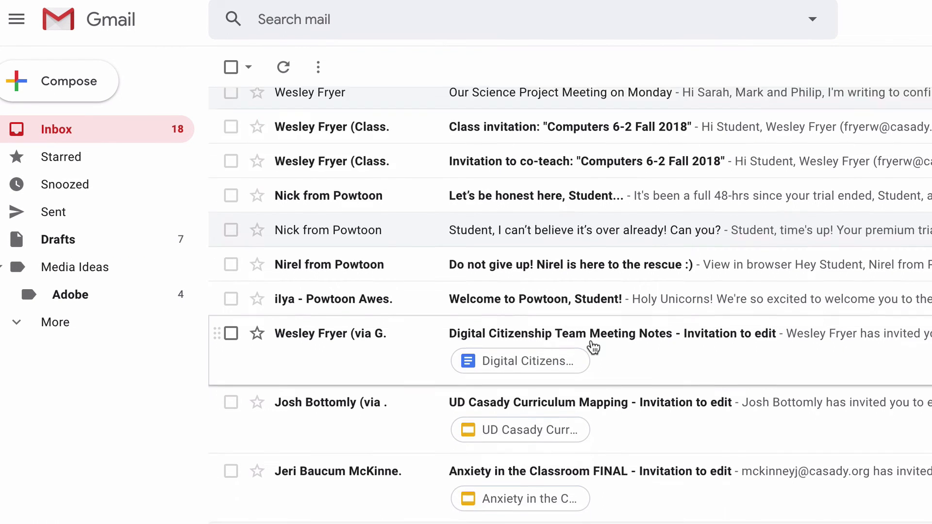
scroll(593, 348, down, 3)
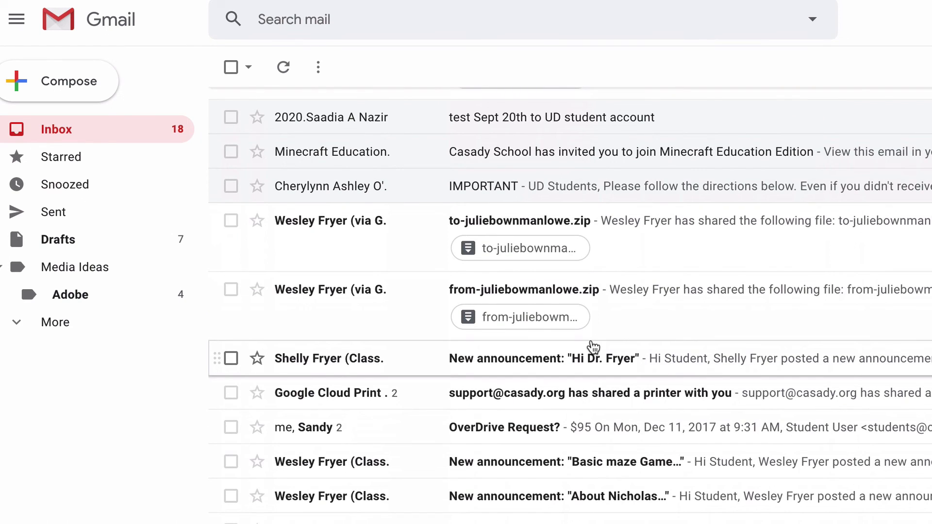
scroll(593, 348, down, 8)
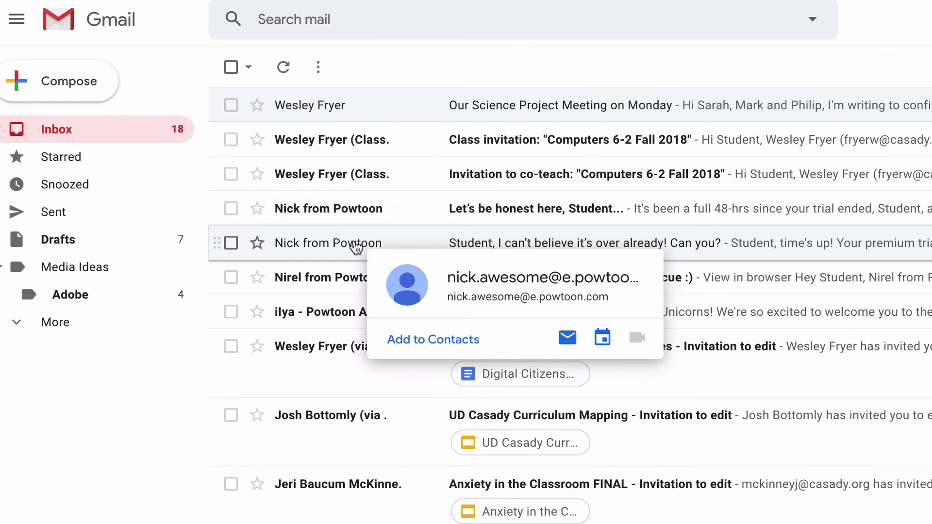
click(357, 248)
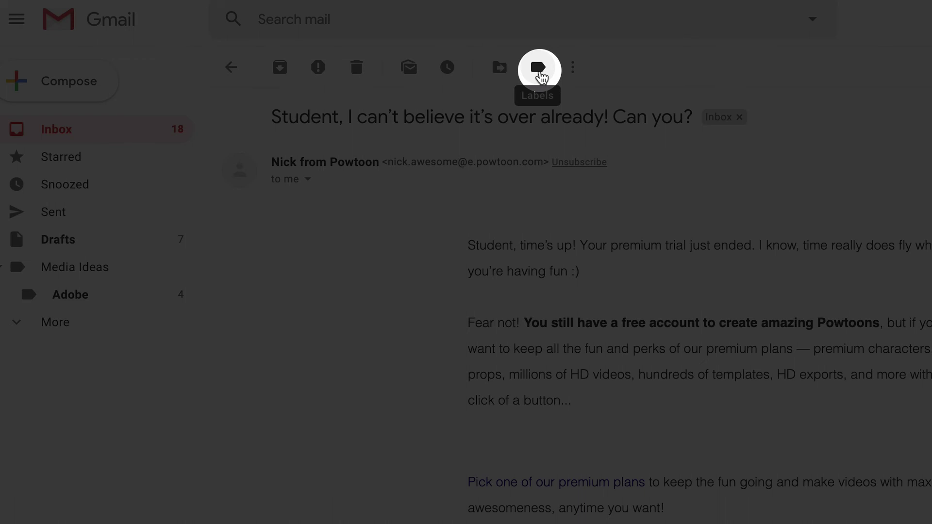
Create a Powtoon label nested under Media Ideas, apply it, and remove the email's Inbox label.
click(539, 68)
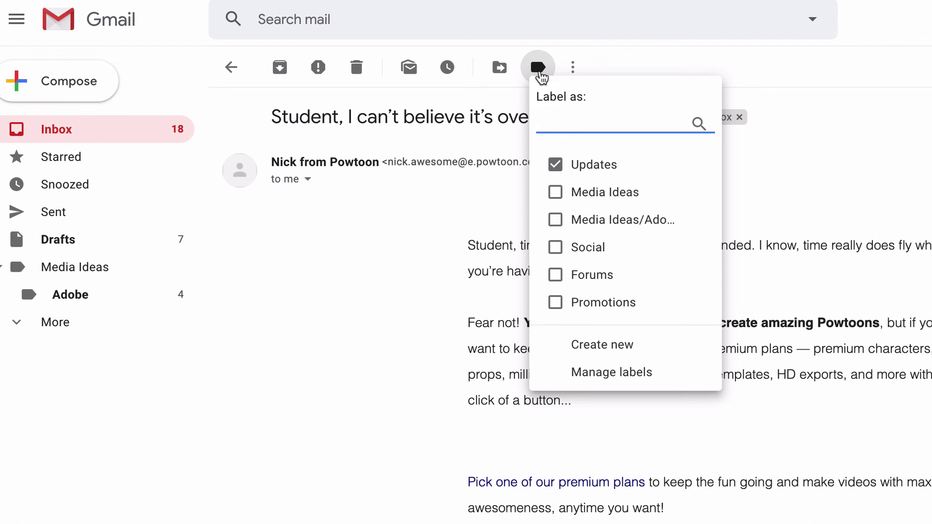
text(Powtoon)
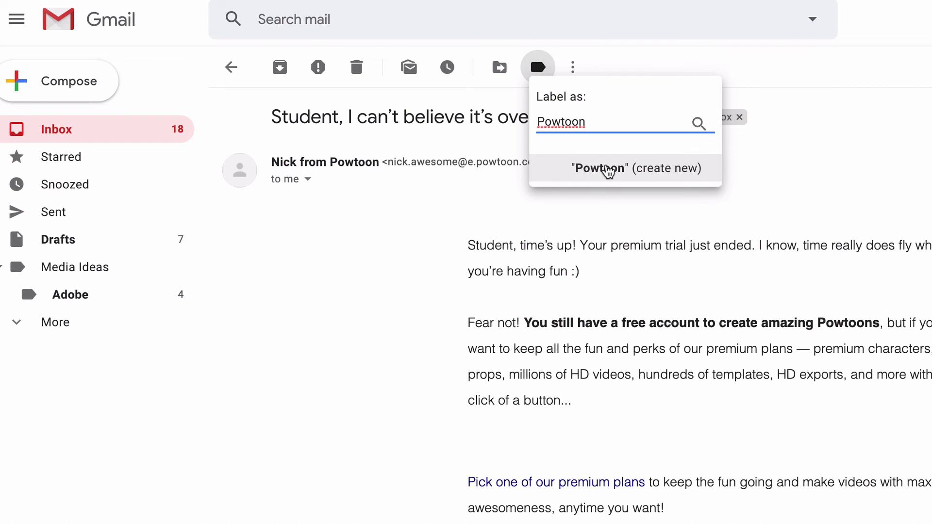
click(608, 169)
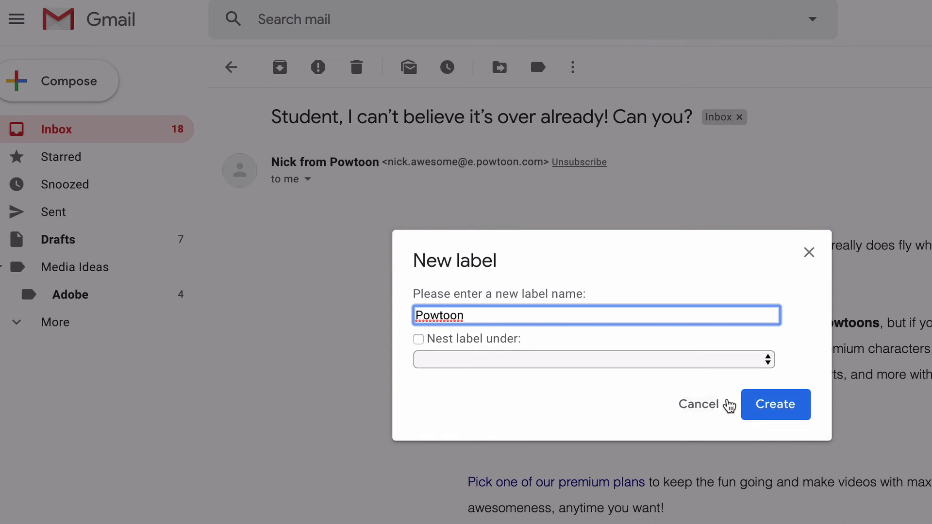
click(417, 340)
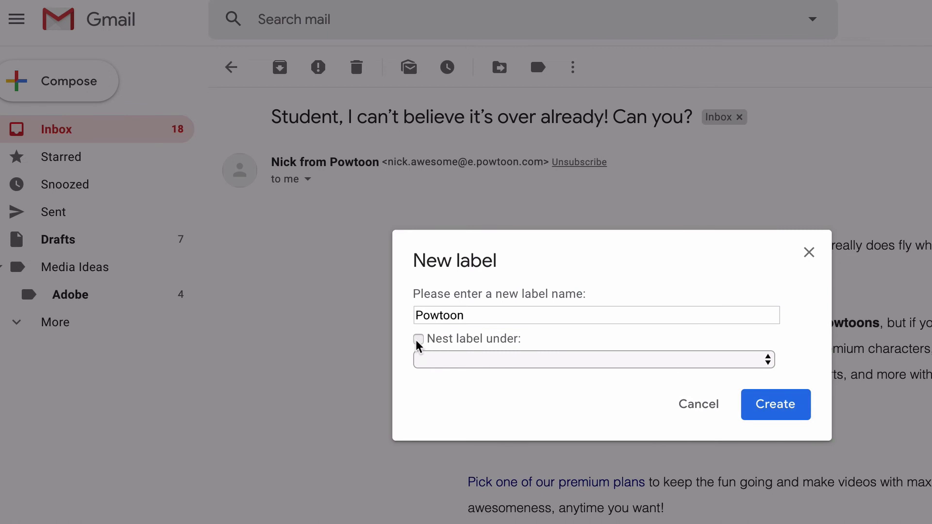
click(524, 367)
click(524, 376)
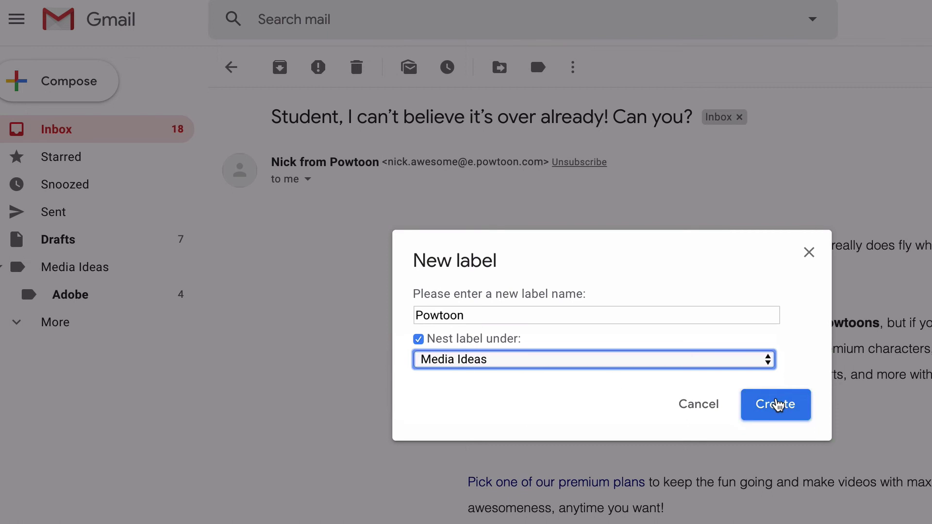
click(776, 404)
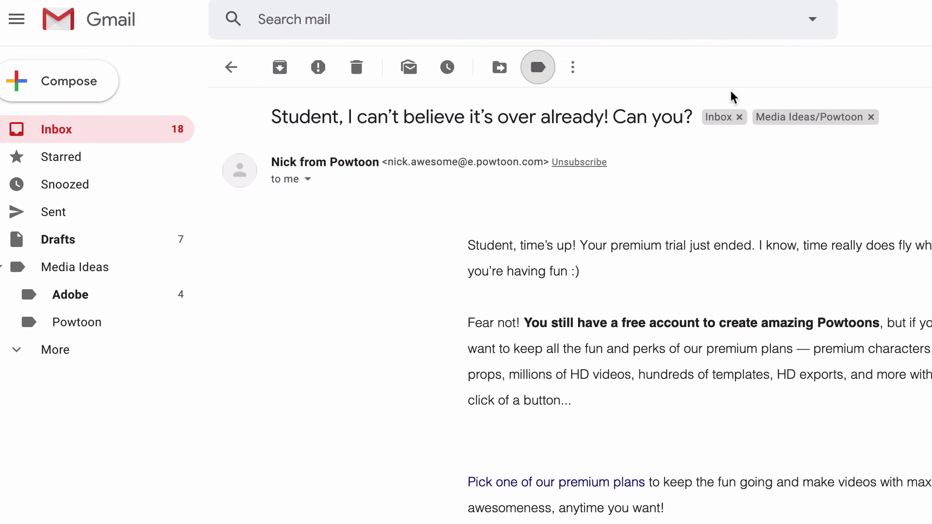
click(739, 118)
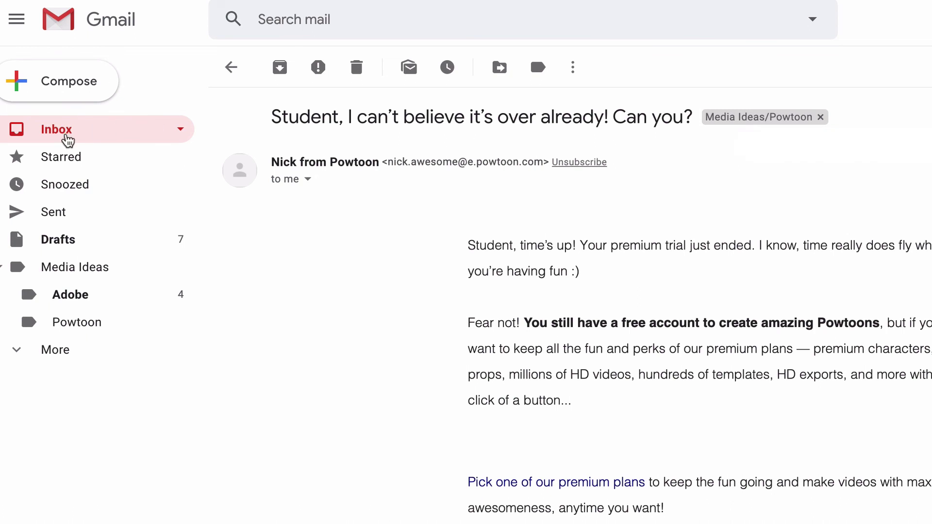
Search the mail for 'powtoon'.
click(79, 138)
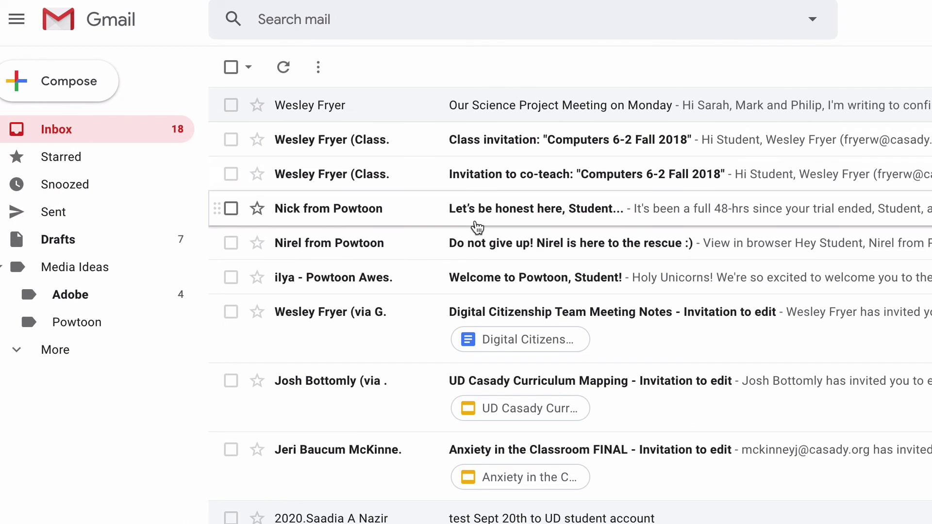
click(370, 27)
text(p)
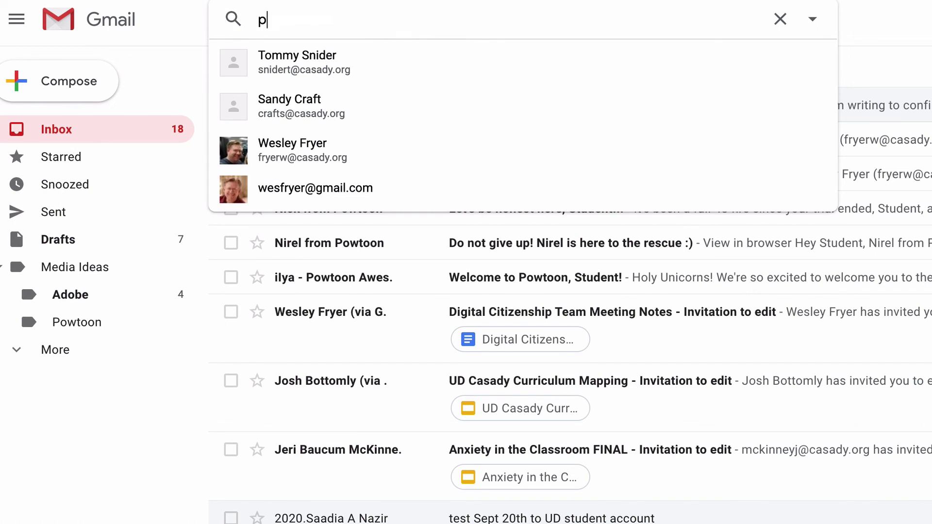
text(owtoon)
key(Return)
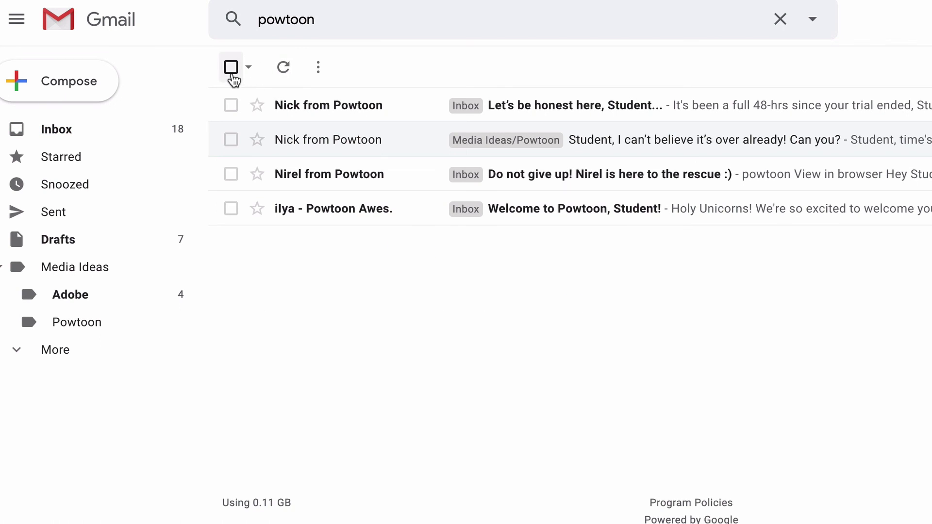
Select all four Powtoon emails, apply the Media Ideas/Powtoon label, and archive them.
click(231, 71)
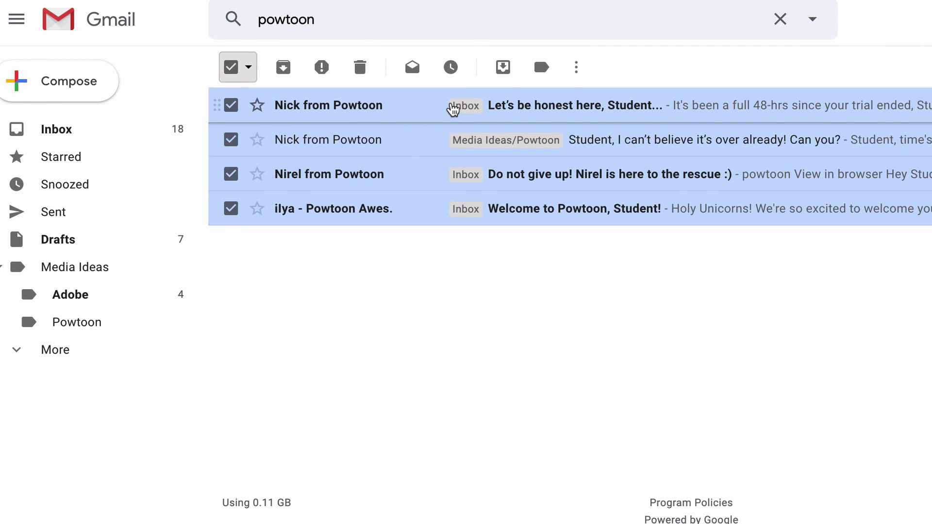
click(542, 68)
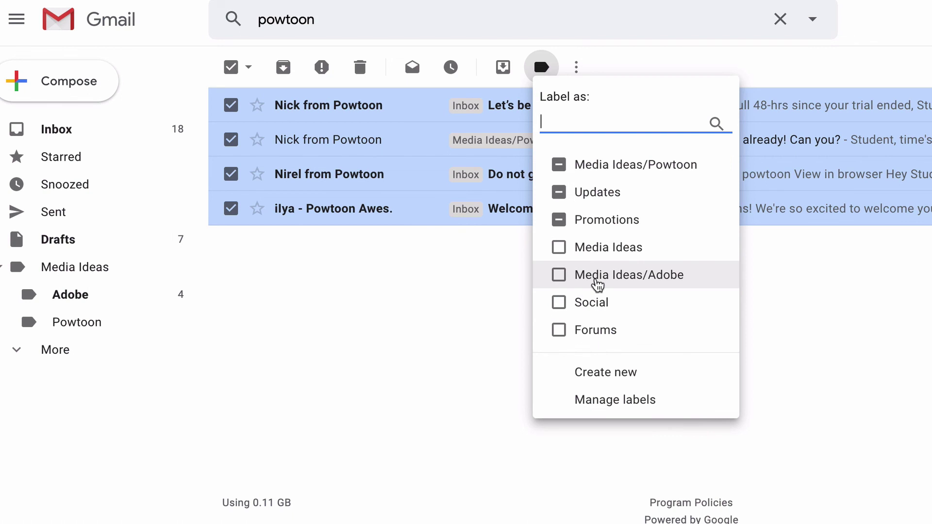
click(558, 165)
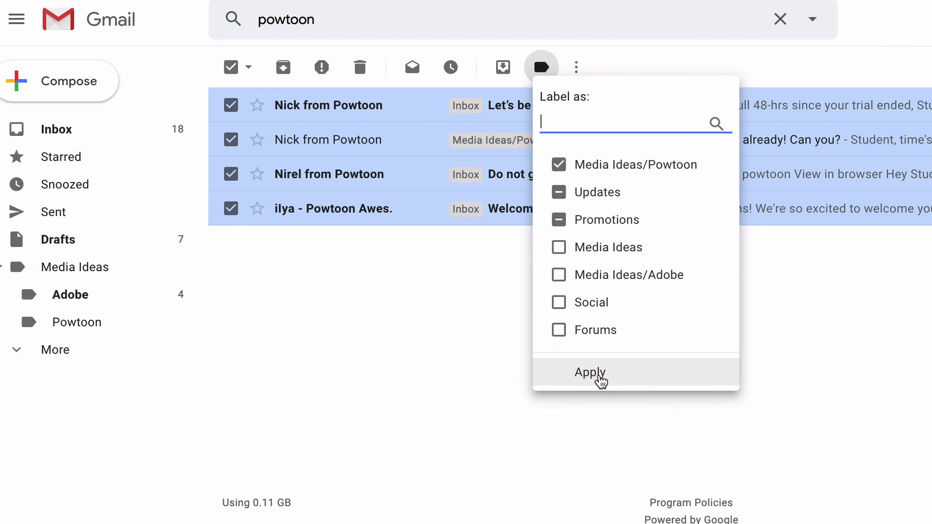
click(601, 381)
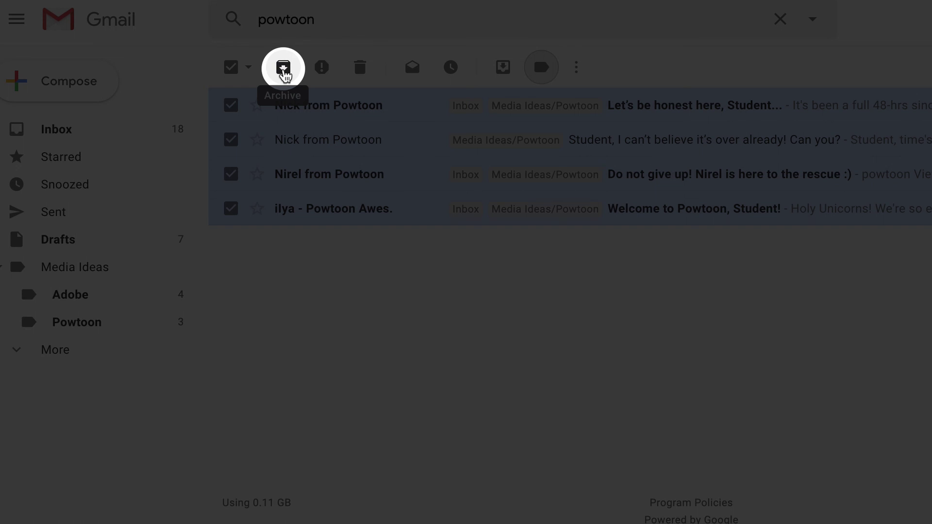
click(285, 72)
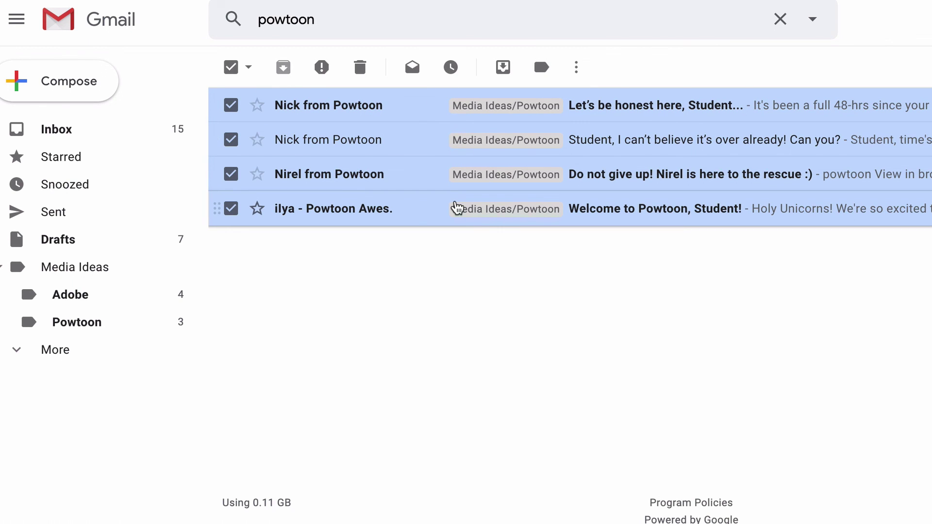
Return to the inbox and confirm the Powtoon emails are gone, leaving 15 unread.
click(108, 134)
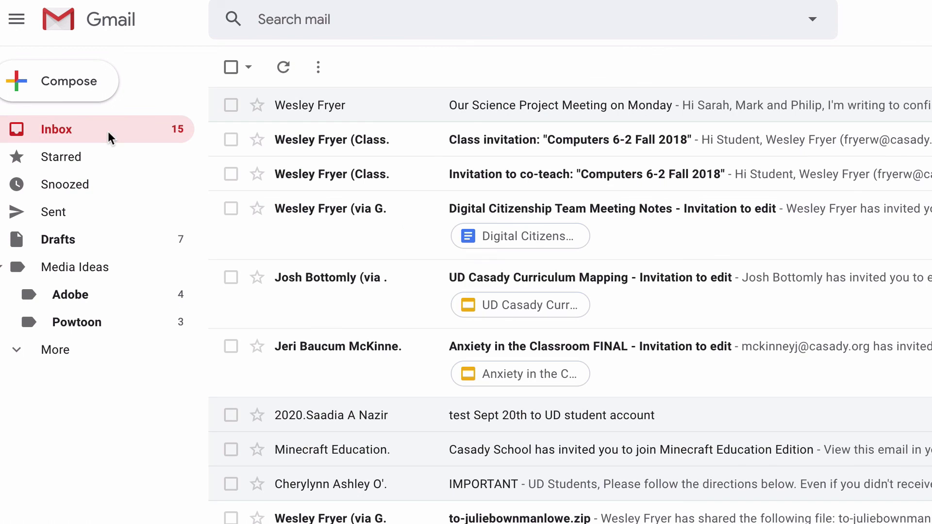
scroll(431, 312, down, 5)
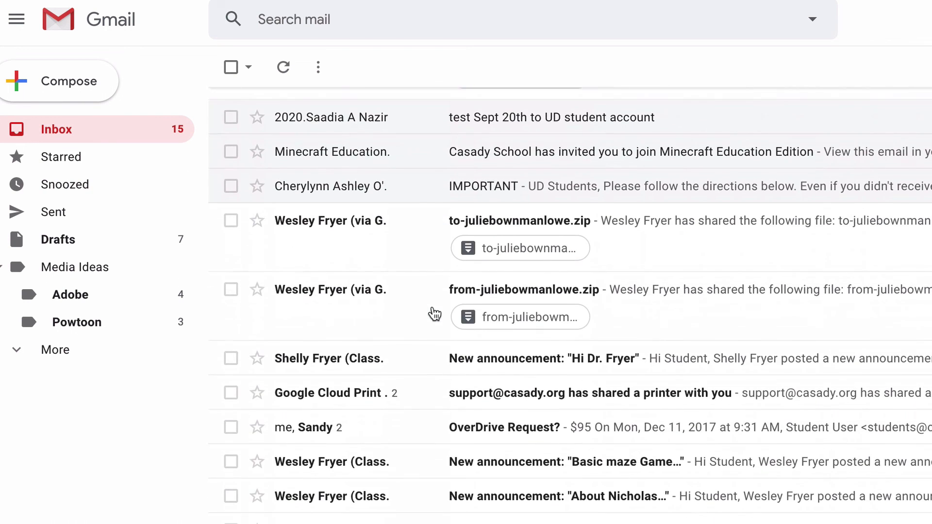
scroll(433, 313, up, 5)
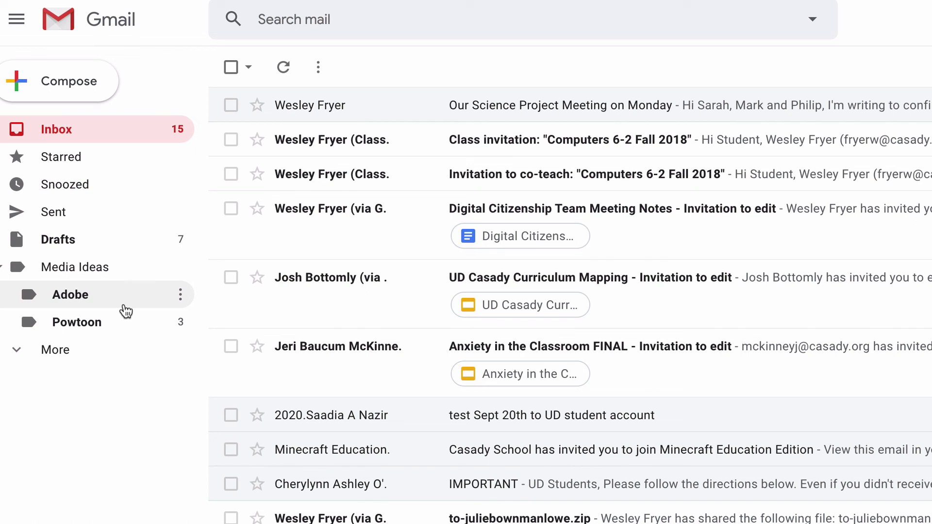
mouse_move(367, 285)
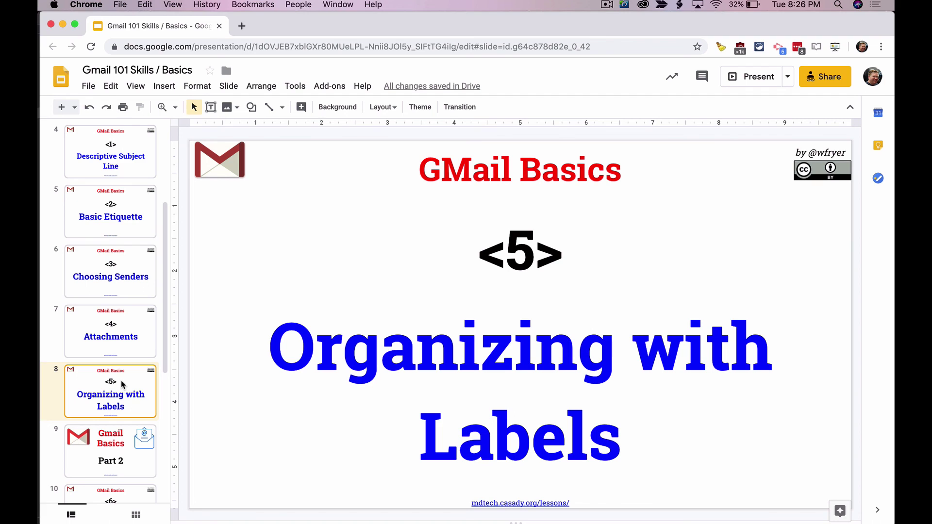
Go to slide 9, the 'Gmail Basics Part 2' section title slide.
scroll(122, 388, down, 2)
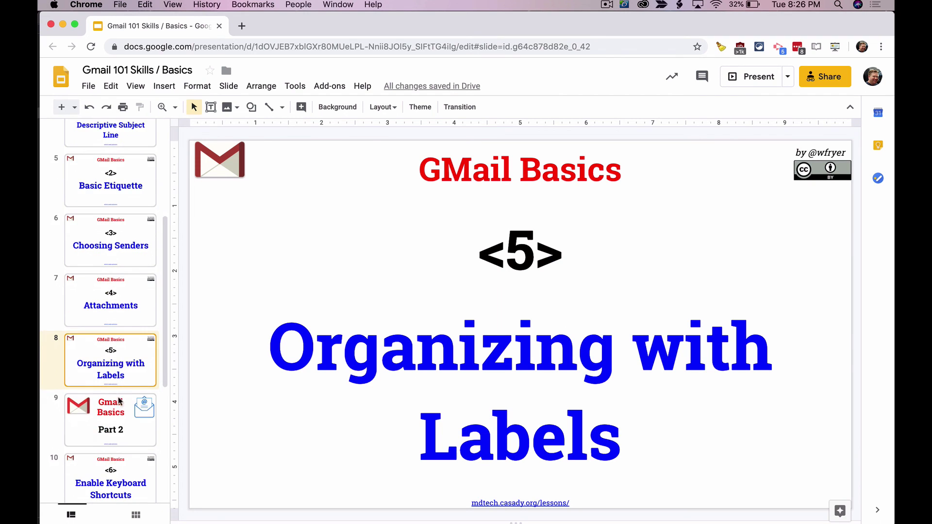
click(111, 422)
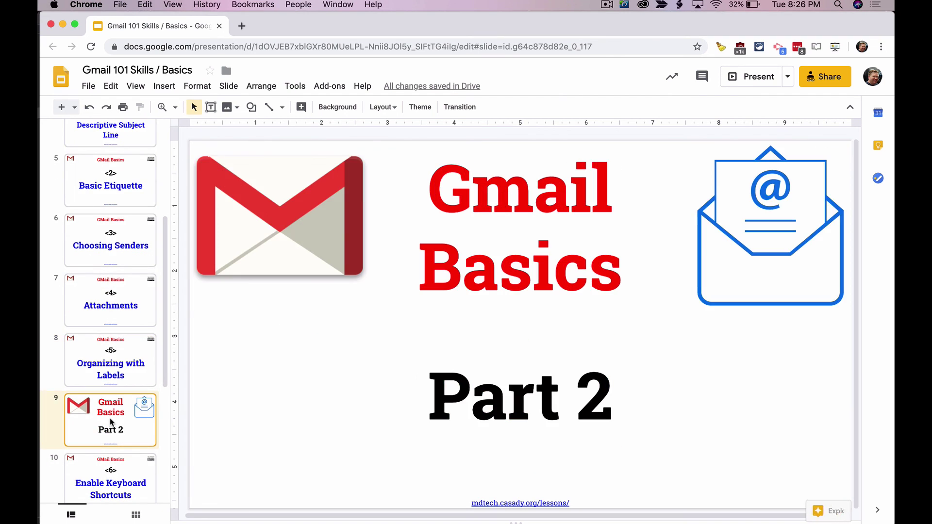